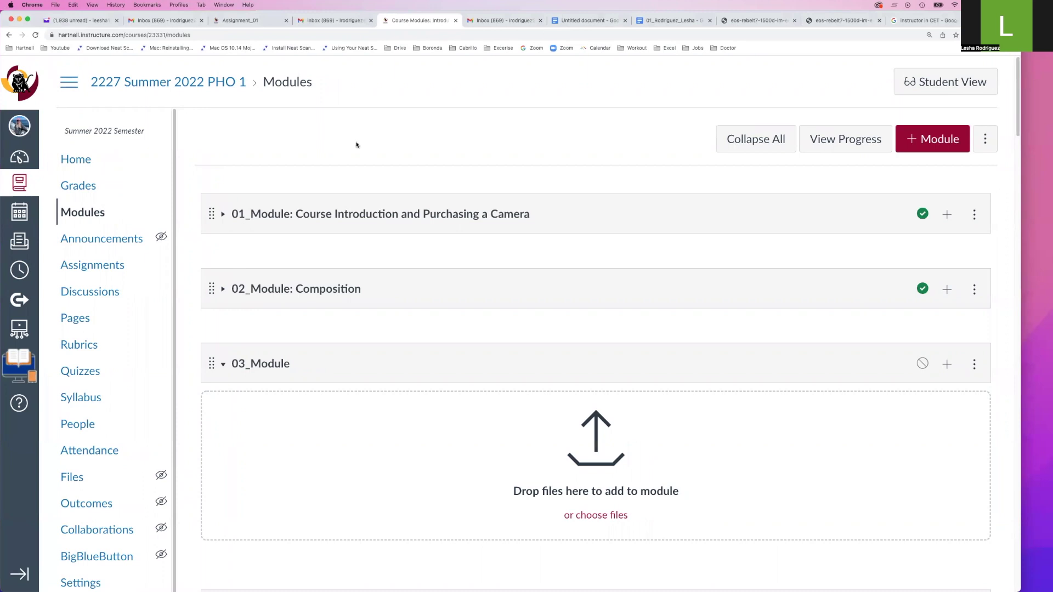
Expand the 02_Module: Composition header to show its pages and assessments
click(222, 289)
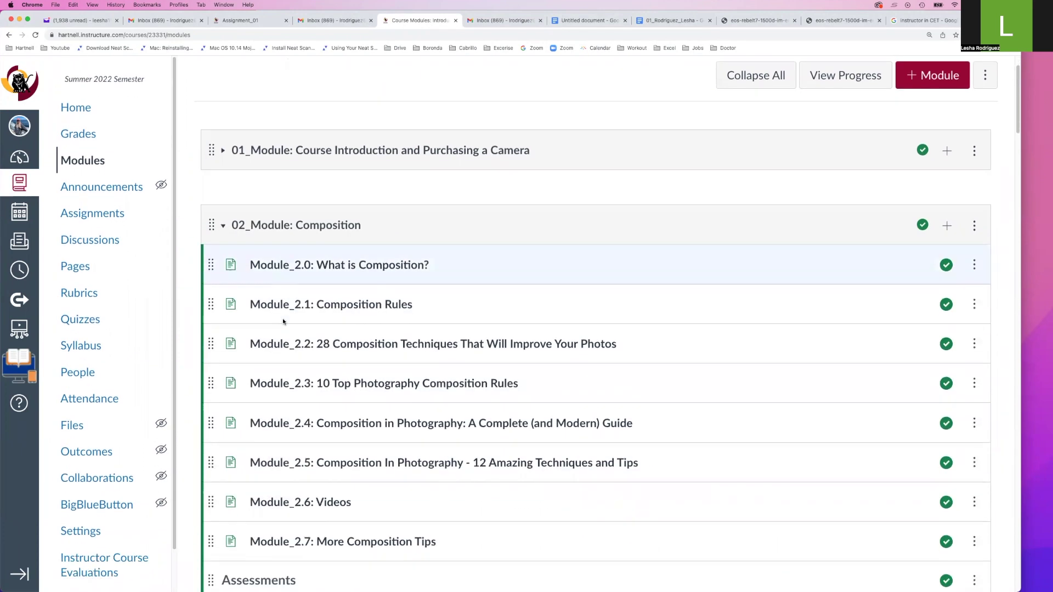
scroll(255, 321, down, 6)
scroll(283, 321, up, 5)
scroll(284, 321, up, 3)
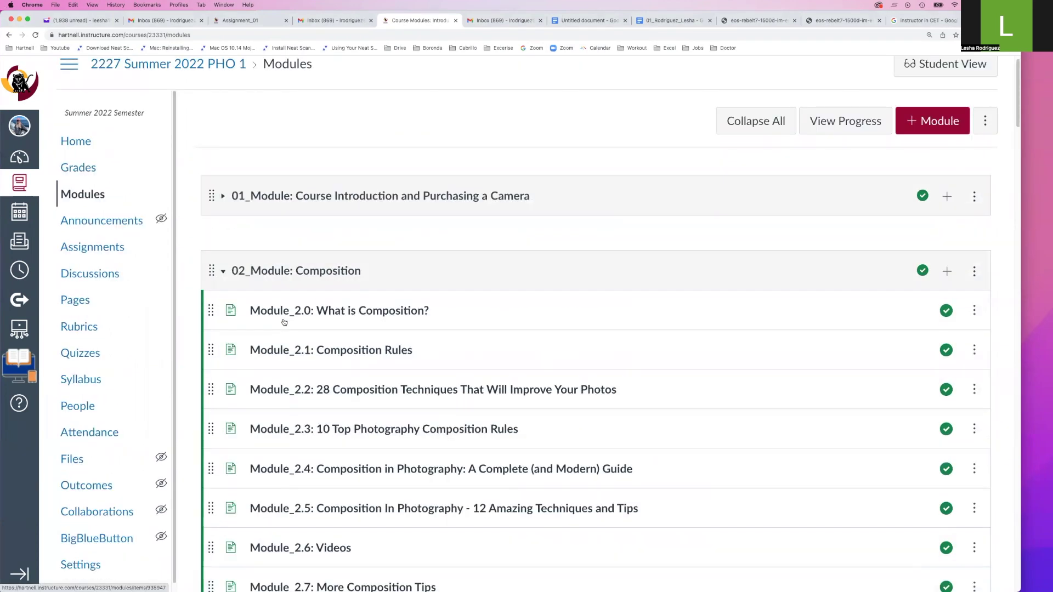
scroll(284, 321, down, 8)
scroll(284, 321, up, 2)
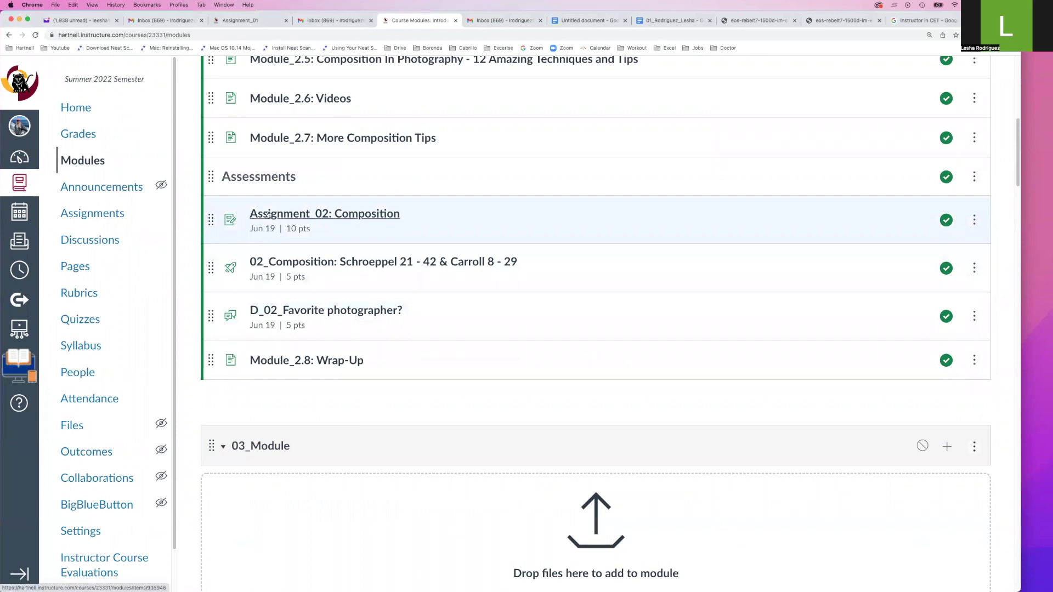
Open Assignment_02: Composition and review its file-naming table and submission rules
click(269, 214)
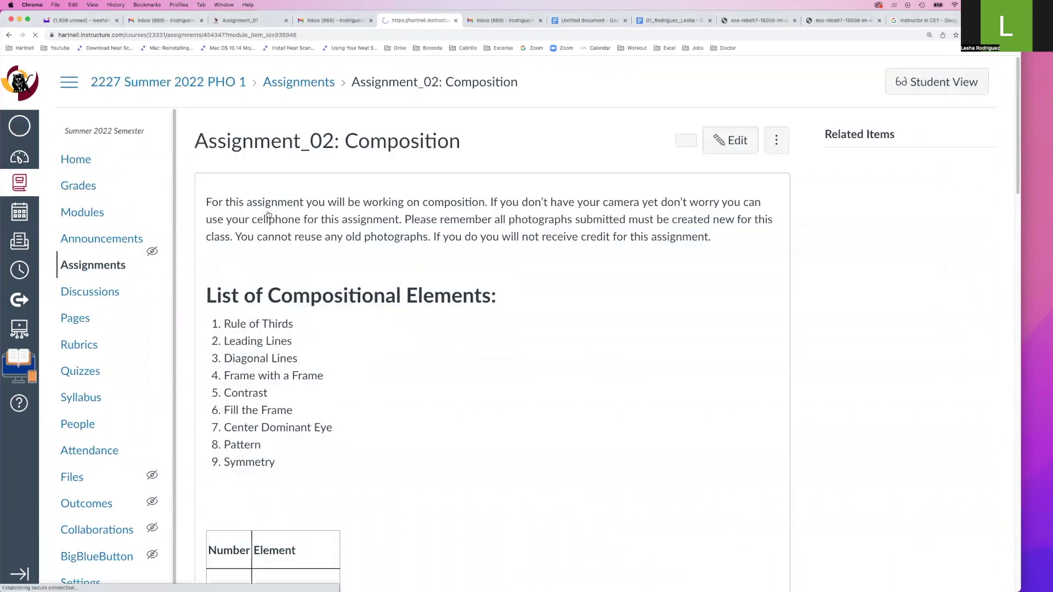
scroll(345, 365, down, 3)
scroll(345, 364, down, 3)
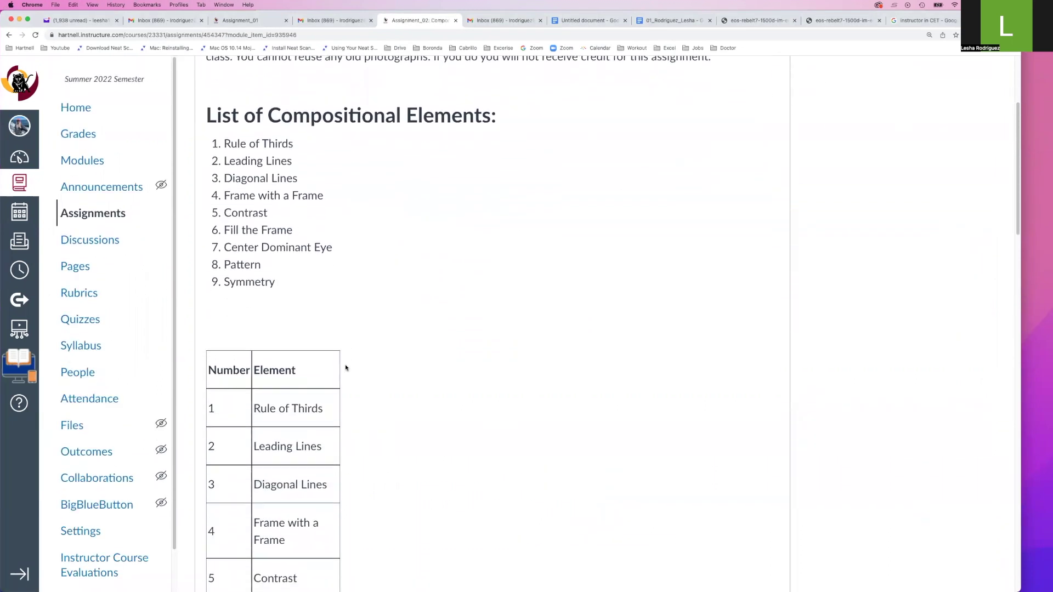
scroll(345, 365, up, 2)
scroll(345, 364, up, 1)
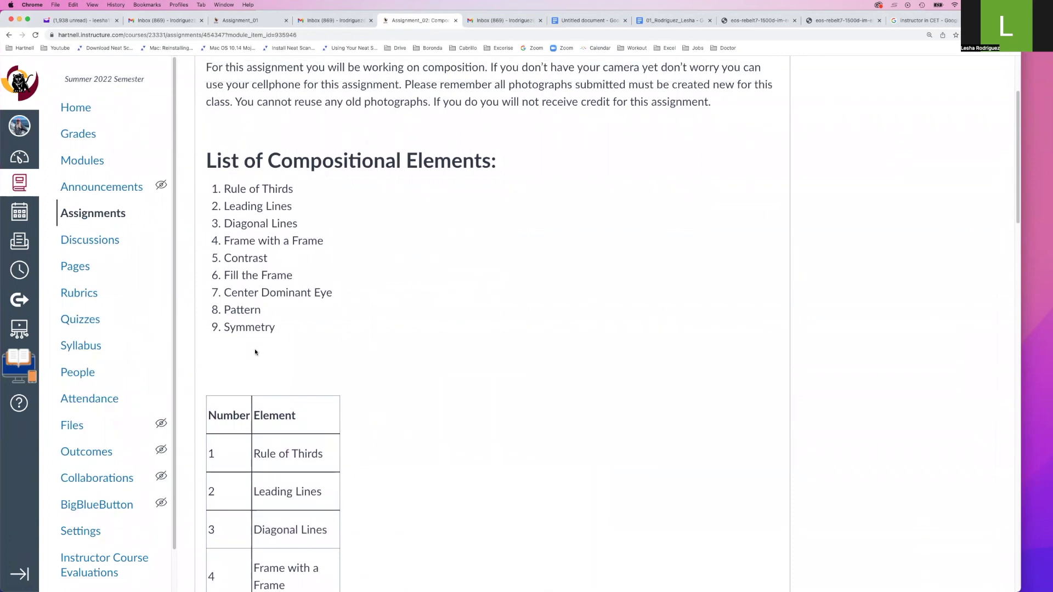
scroll(256, 353, down, 3)
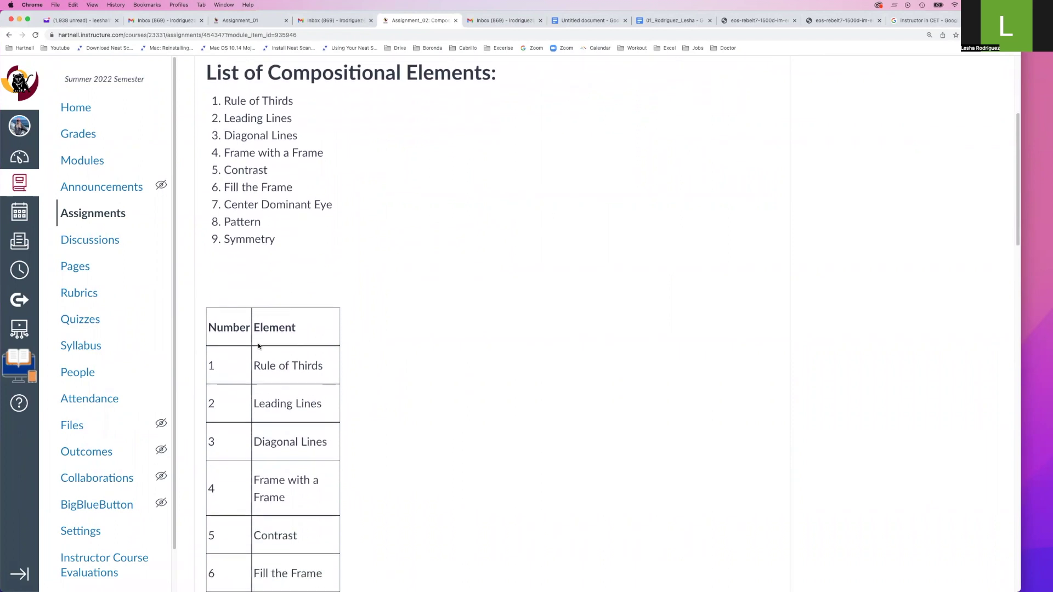
scroll(257, 344, down, 8)
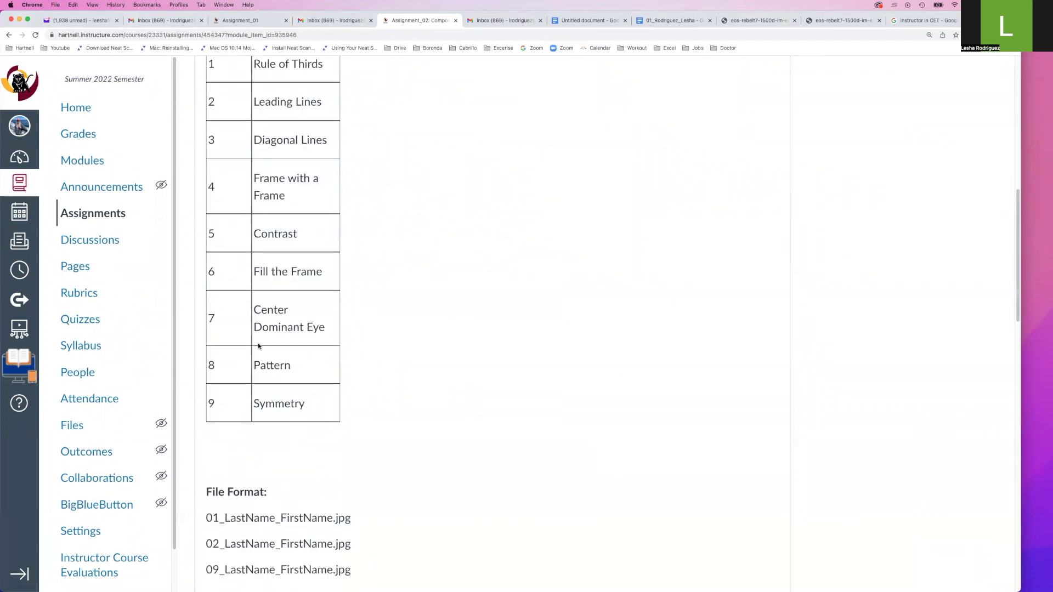
scroll(257, 343, down, 2)
scroll(259, 346, down, 8)
scroll(258, 343, down, 1)
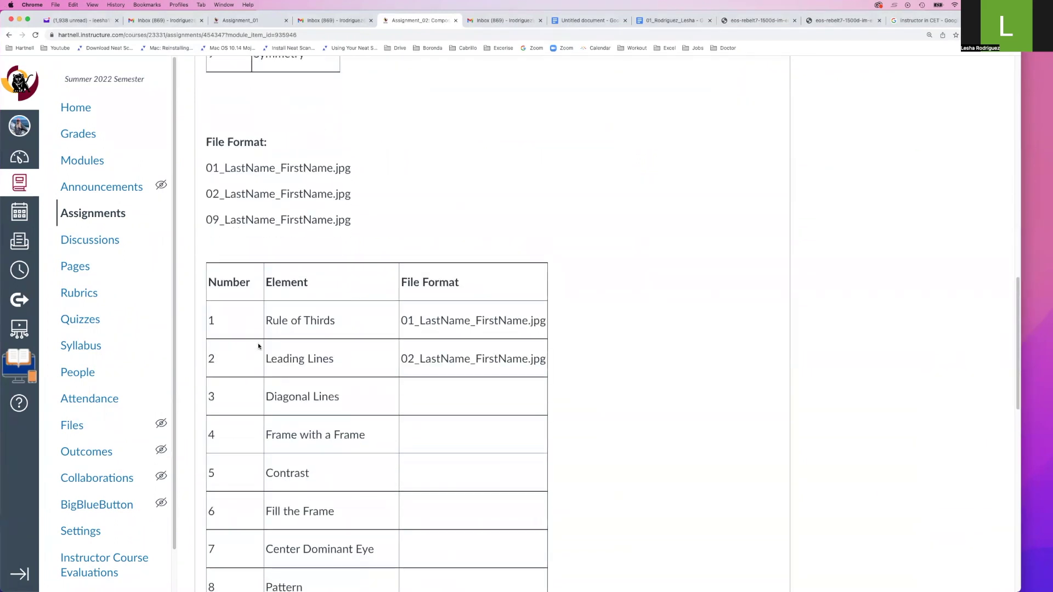
scroll(257, 342, up, 2)
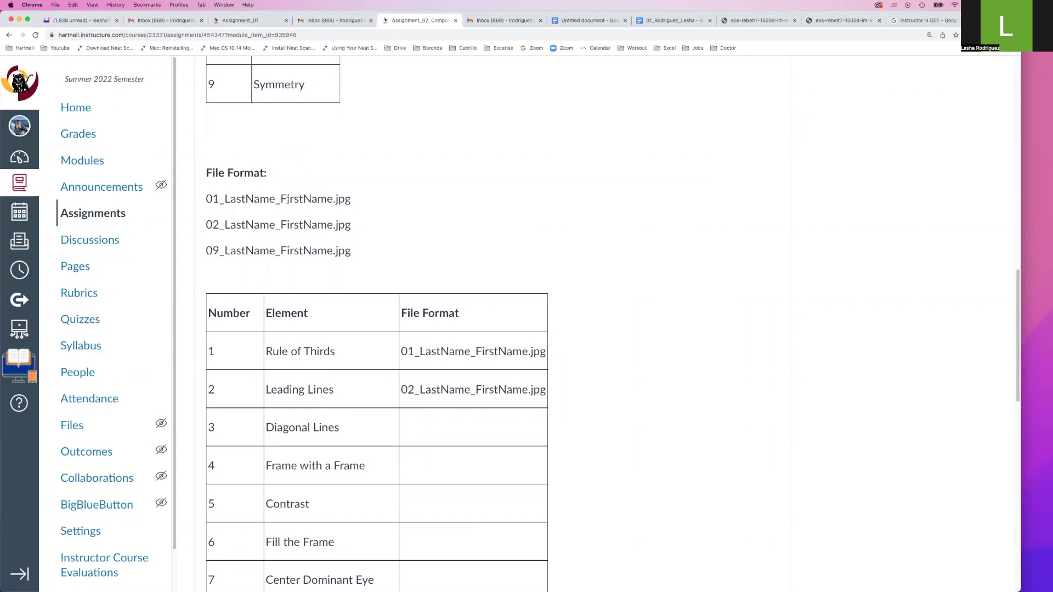
scroll(285, 231, up, 2)
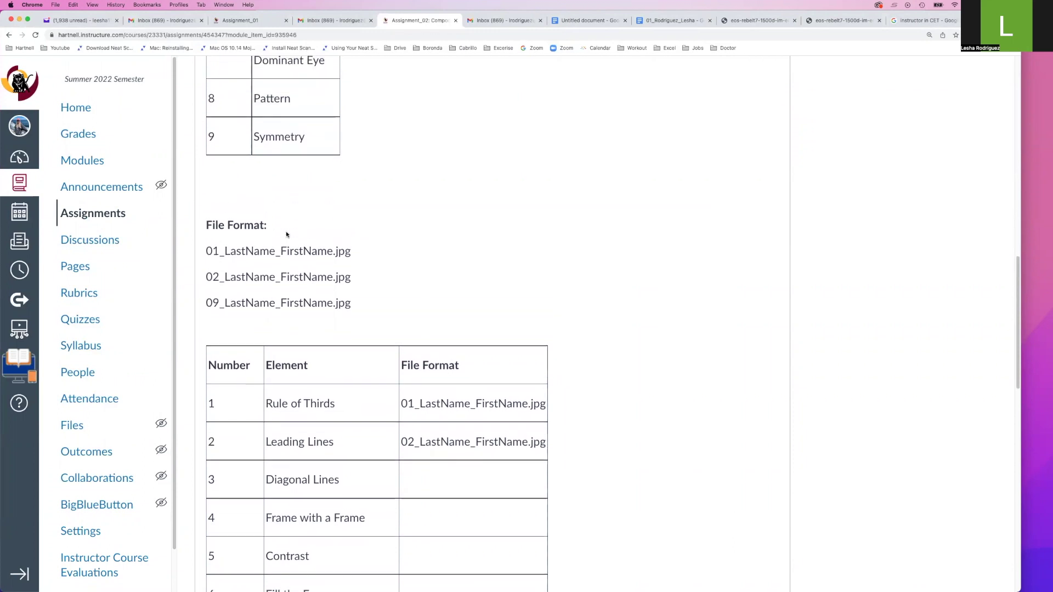
scroll(286, 231, down, 4)
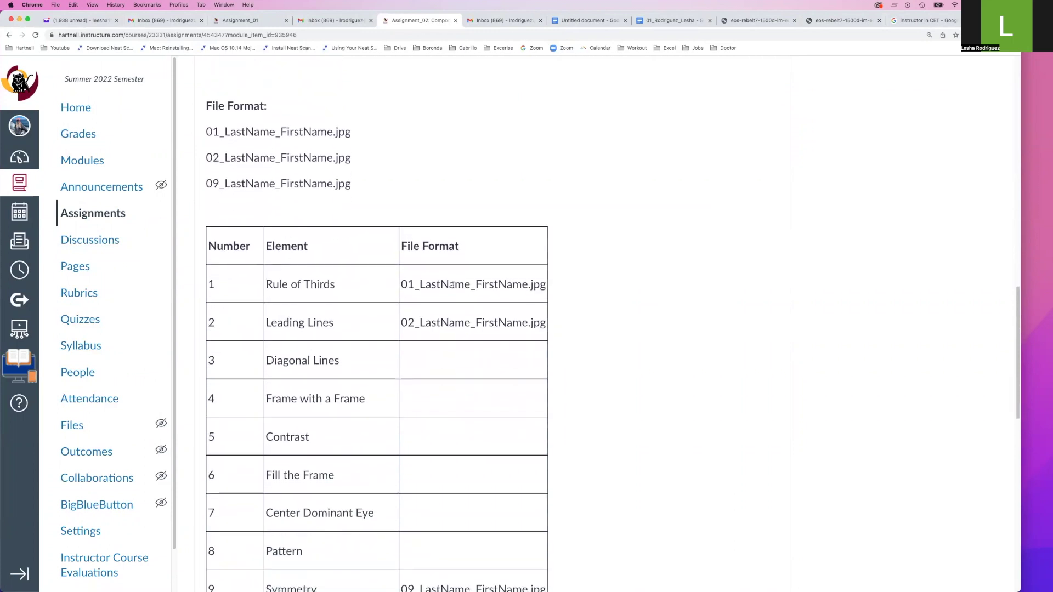
scroll(234, 258, down, 4)
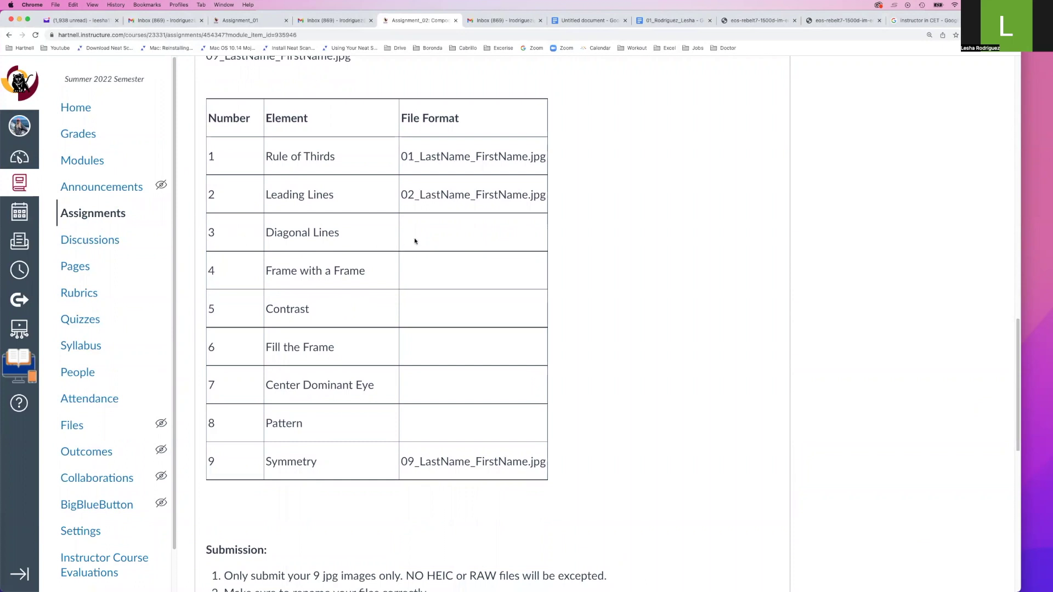
scroll(399, 472, down, 3)
scroll(398, 471, down, 2)
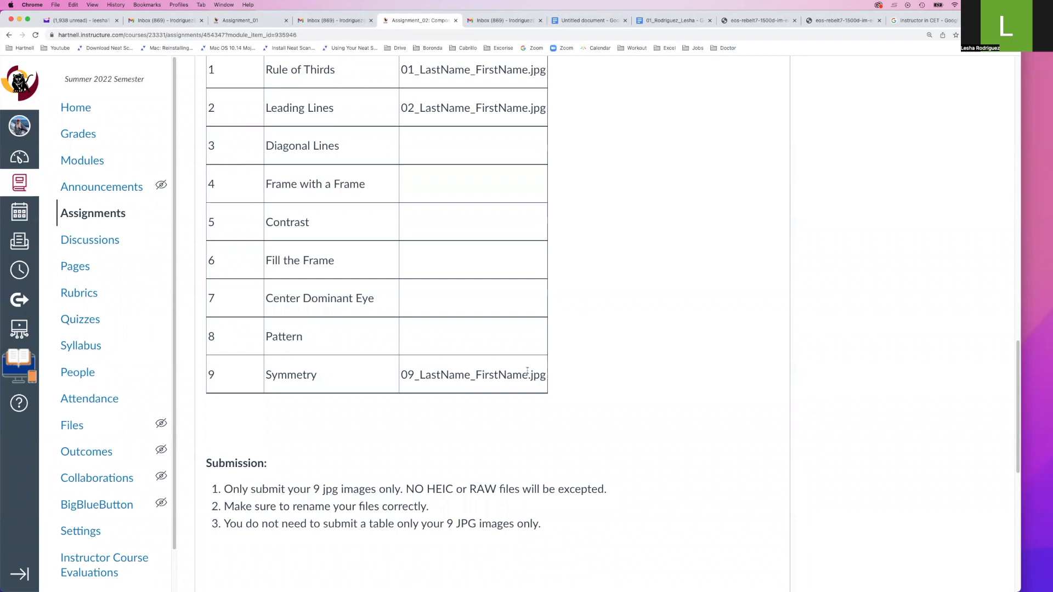
scroll(528, 370, down, 3)
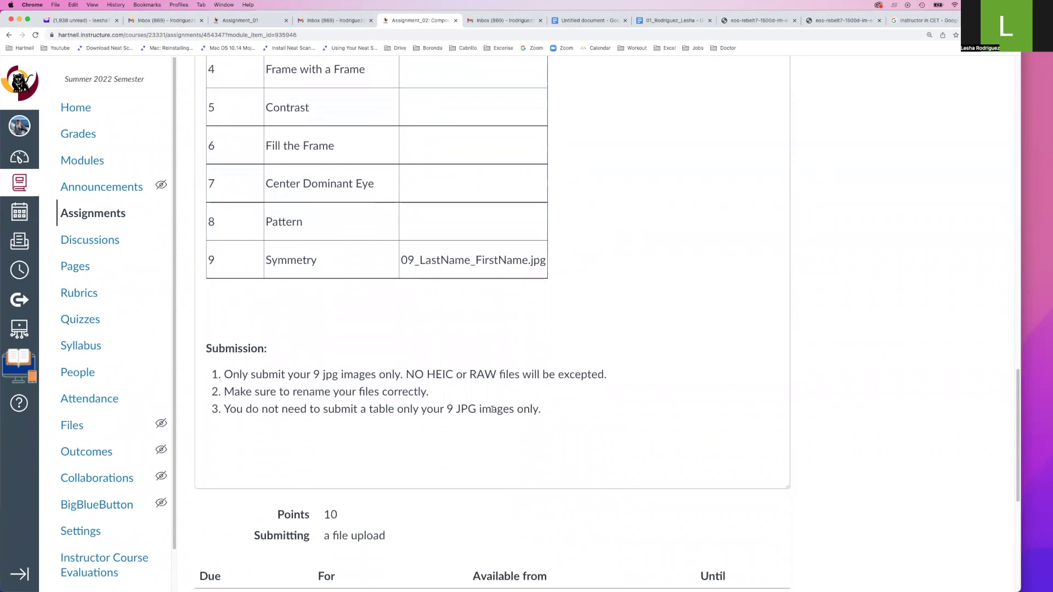
scroll(485, 411, down, 1)
scroll(486, 416, up, 1)
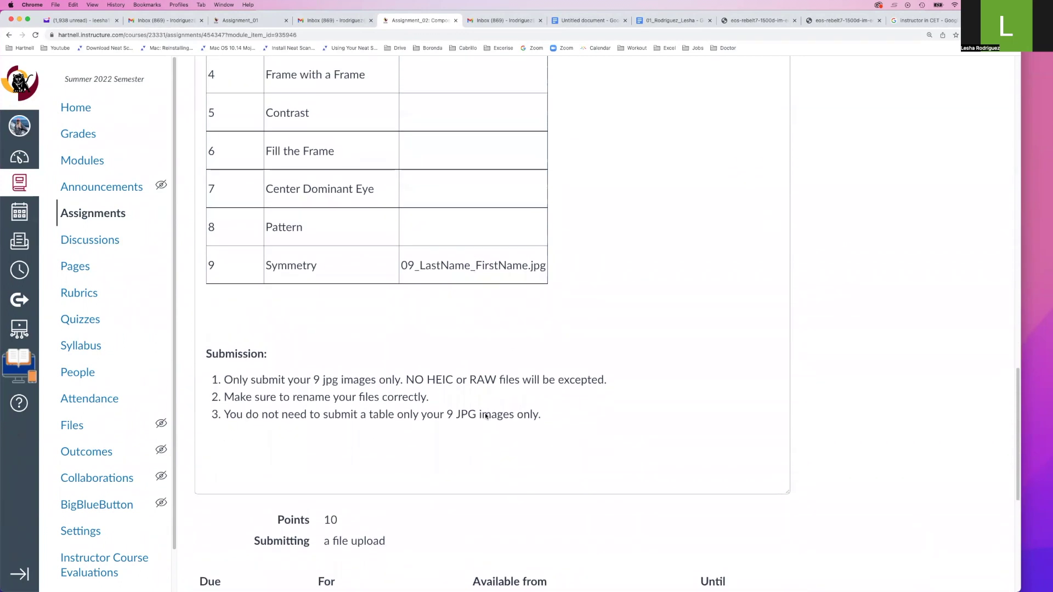
scroll(552, 400, up, 3)
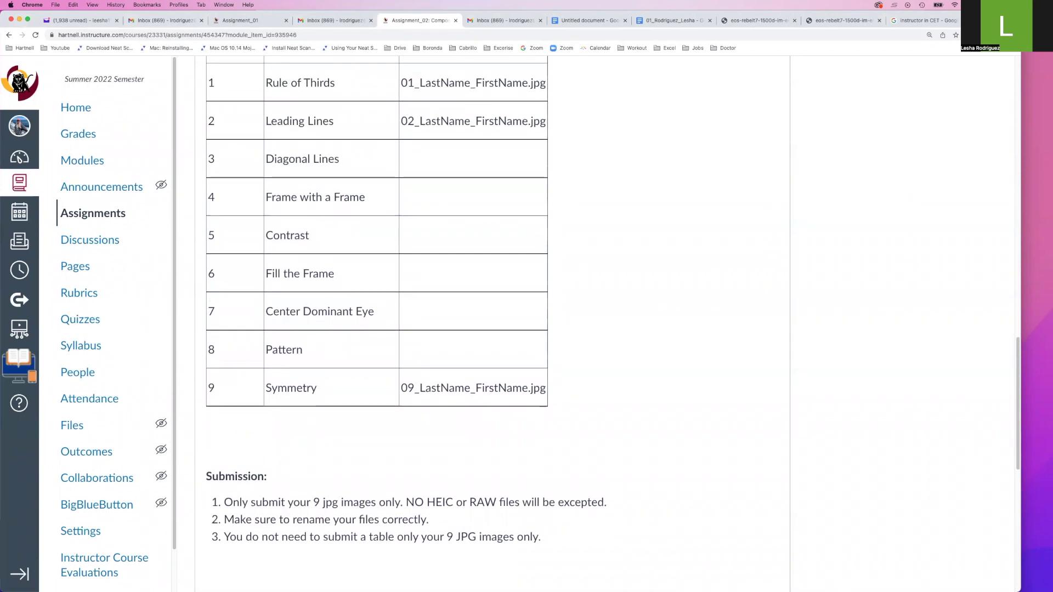
Arrange Finder and Chrome side by side and preview the first dog photo in 02_Assignment
drag(830, 62, 370, 12)
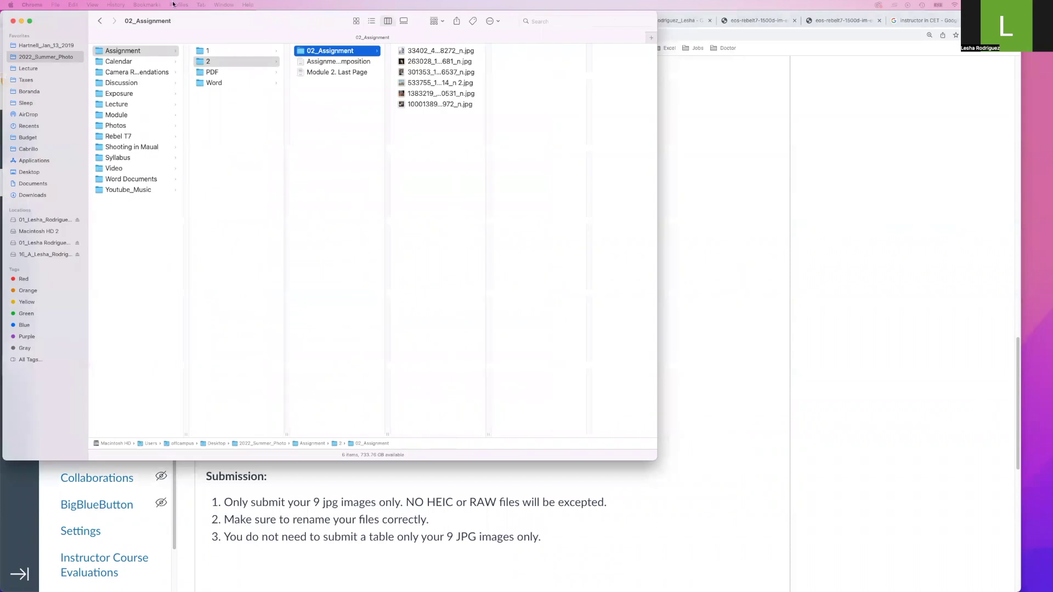
drag(681, 19, 1046, 329)
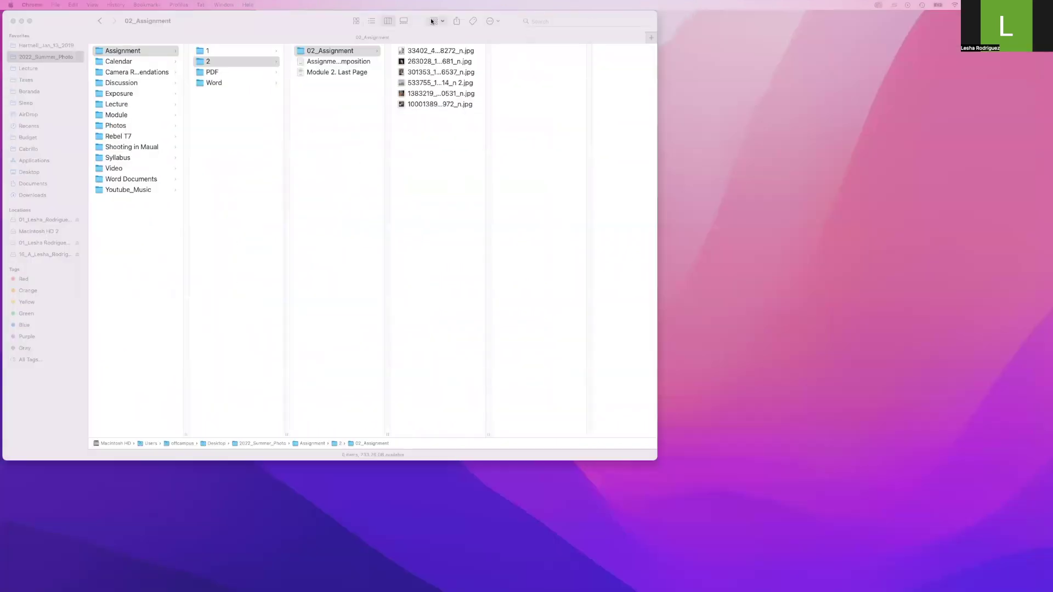
click(415, 47)
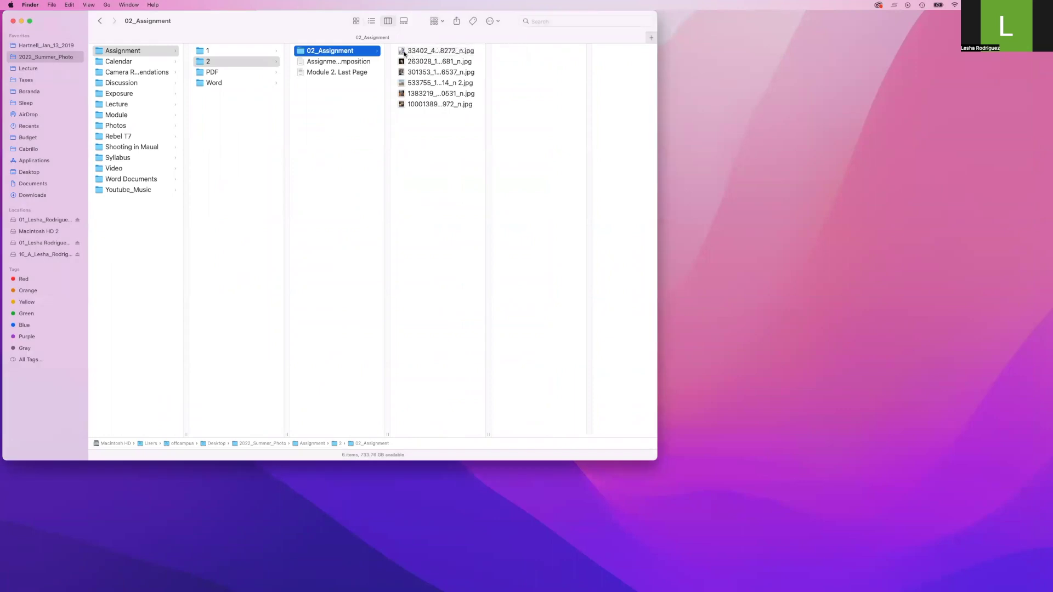
click(409, 51)
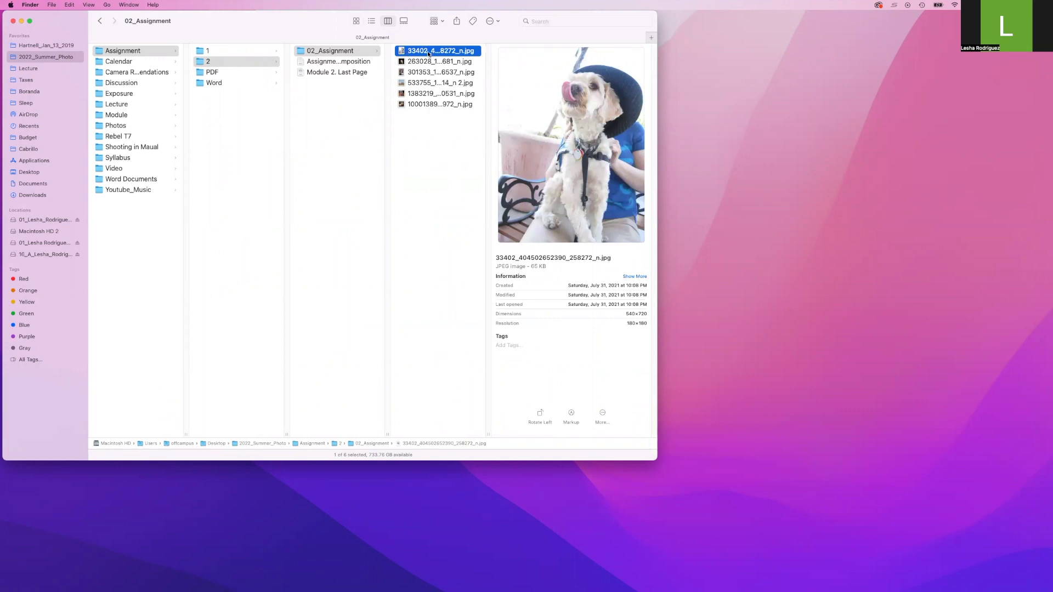
Rename the dog-in-a-hat photo to 01_LastName_First.jpg
click(428, 53)
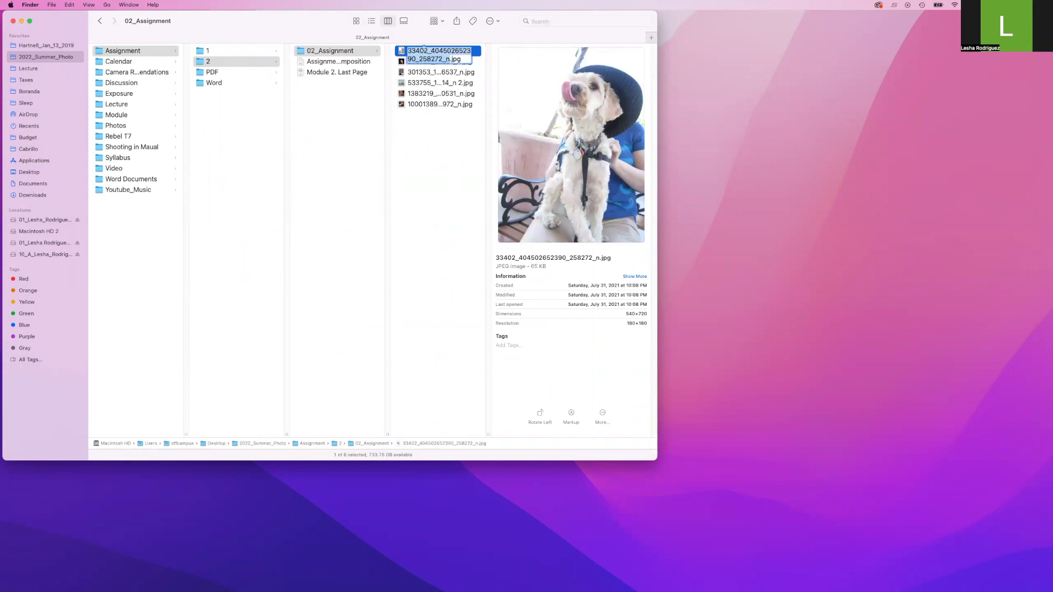
text(01_)
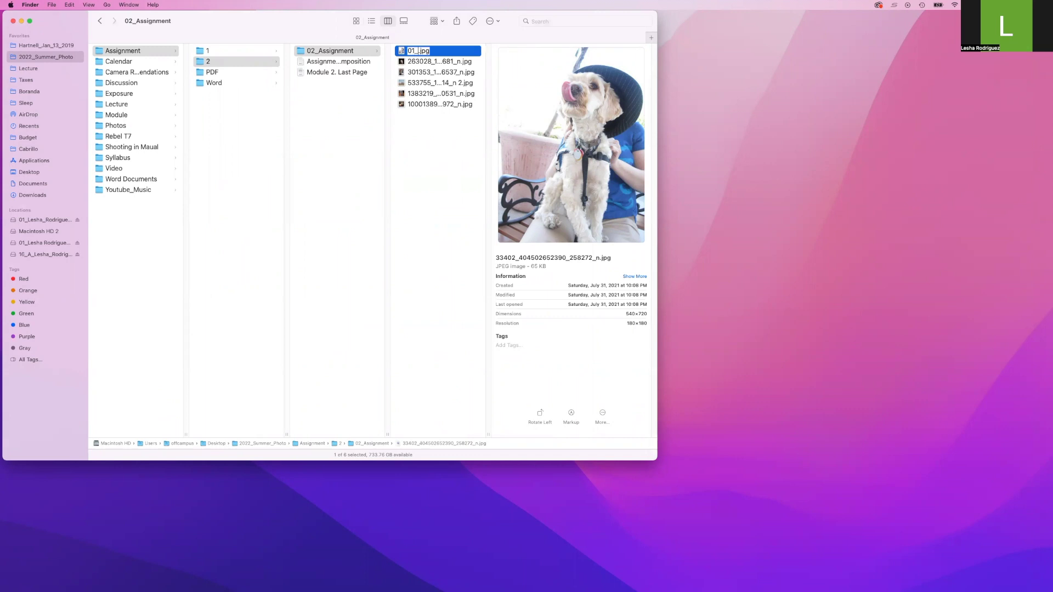
text(L)
text(astName)
text(_)
text(First)
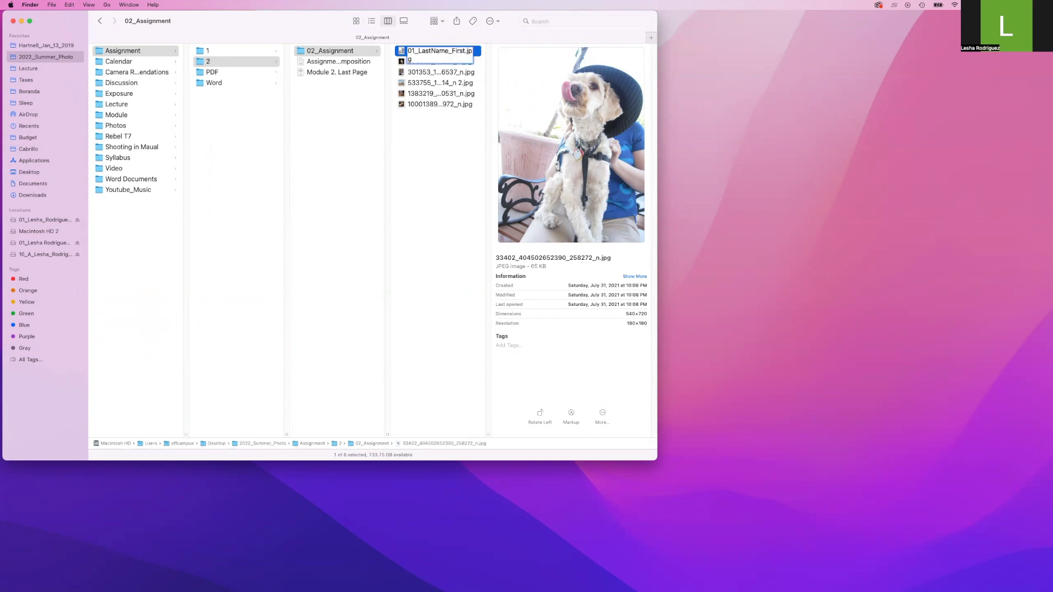
key(Return)
click(438, 93)
Rename the dog-on-dark-couch photo to 02_LastName_First.jpg
click(420, 62)
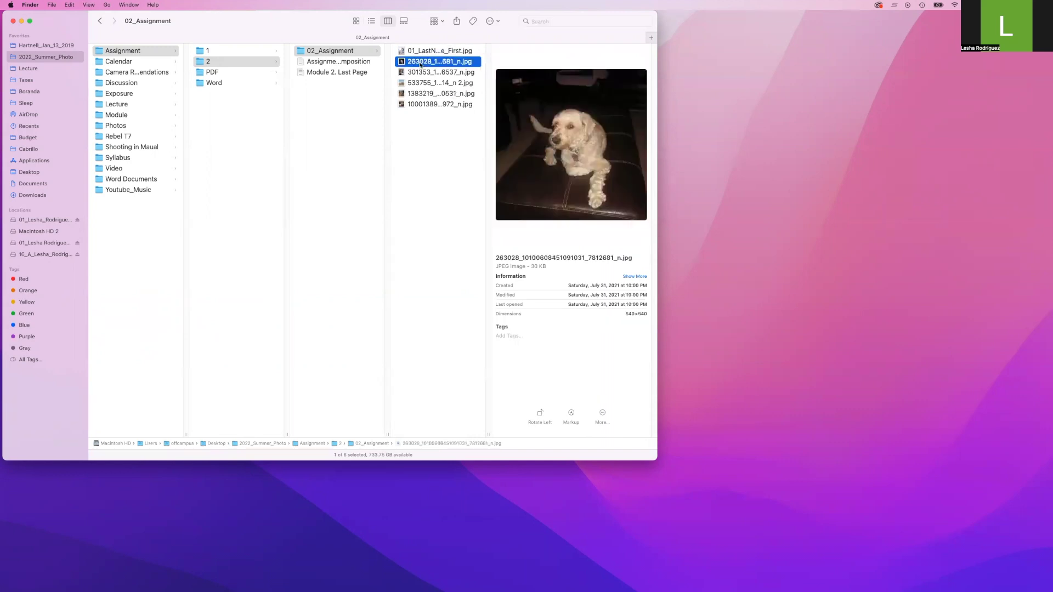
click(420, 62)
text(0)
text(2)
text(_)
text(Last)
text(Name)
text(_First)
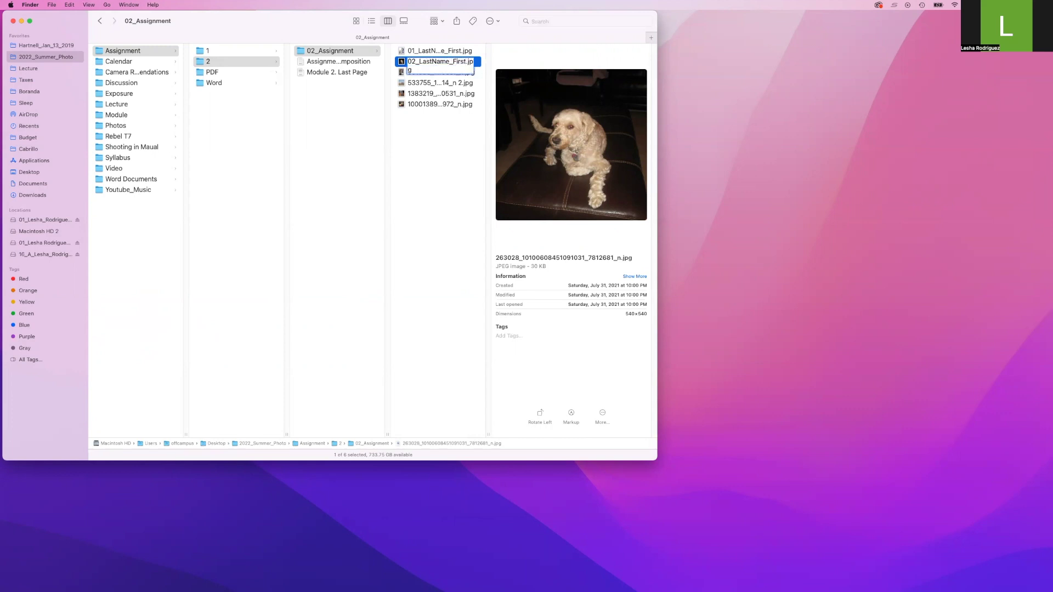
key(Return)
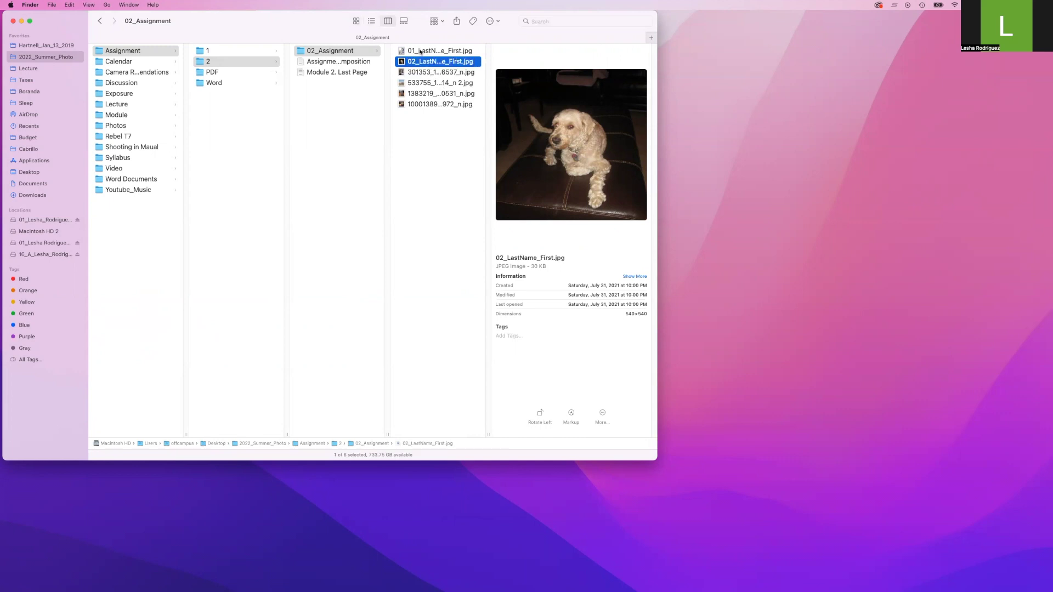
Rename the dog-on-toy-jeep photo to 09_LastName_First.jpg and return to Canvas
click(421, 104)
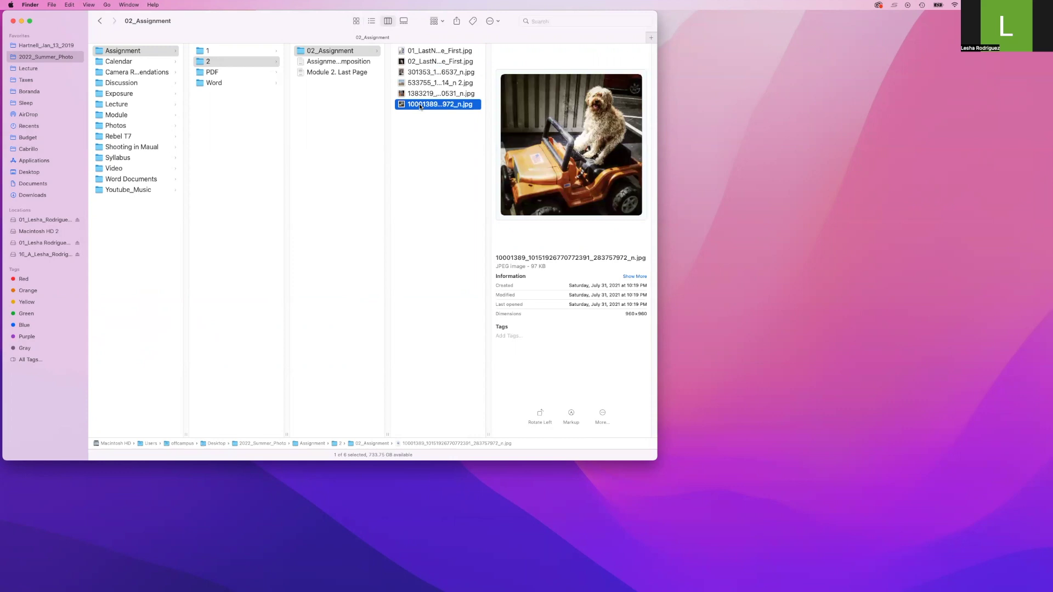
click(422, 106)
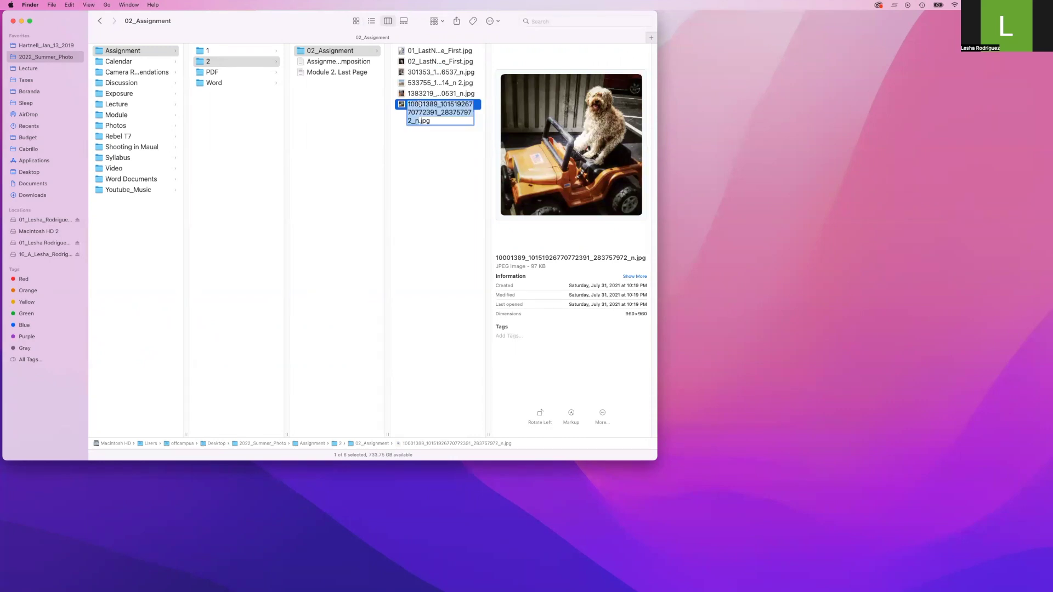
text(09_)
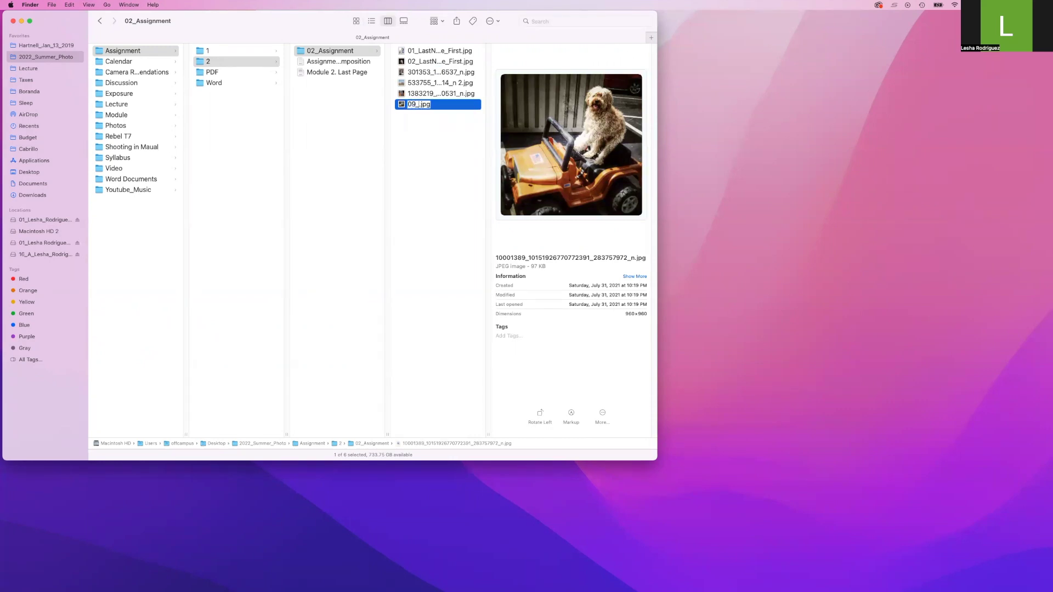
text(LastName)
text(_First)
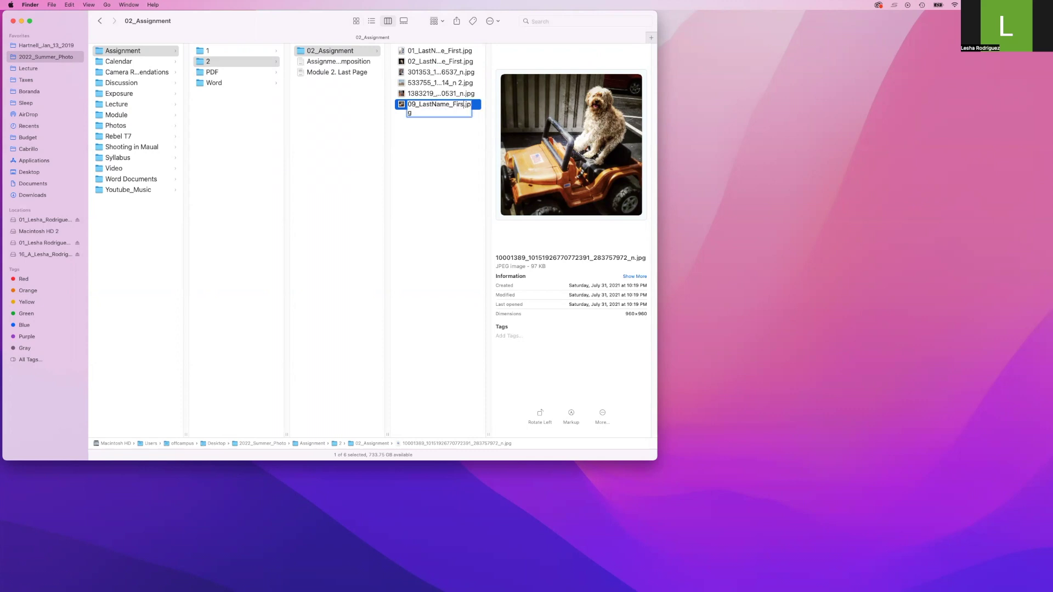
key(Return)
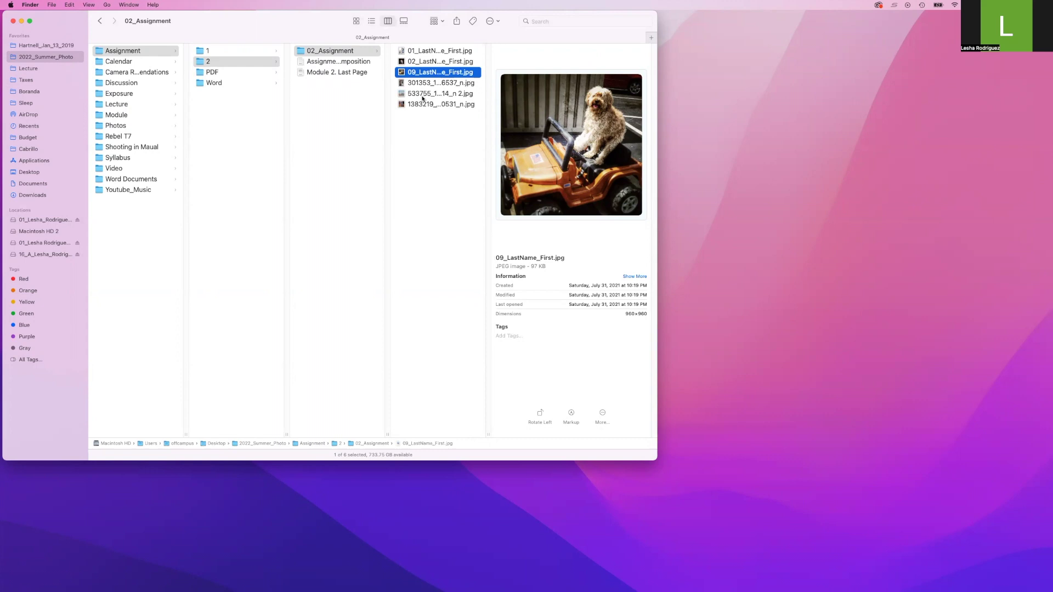
key(super+Tab)
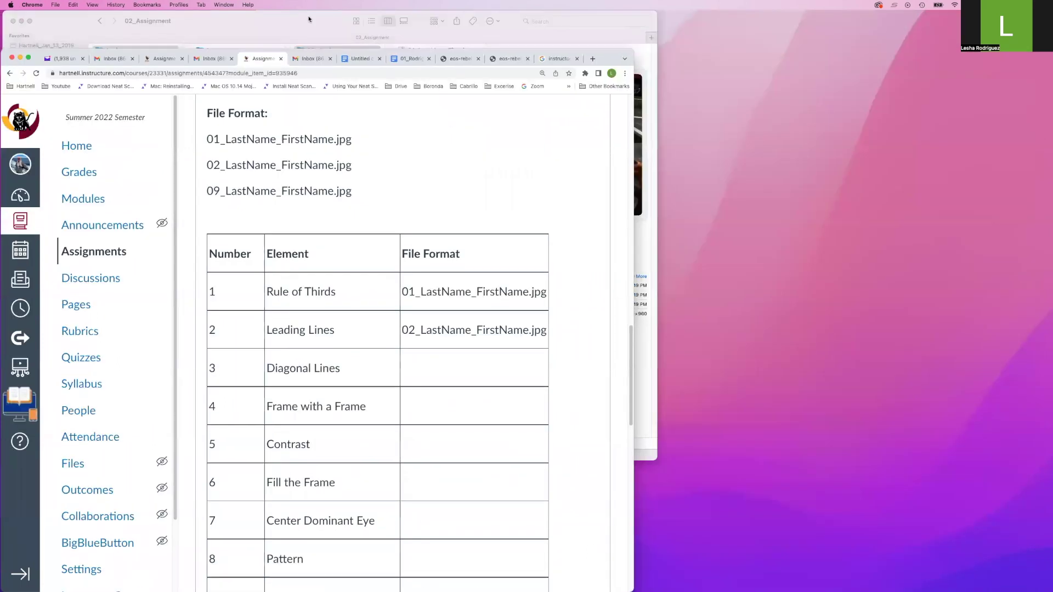
Tile Finder beside Chrome, enter Student View, and start Assignment_02: Composition
click(618, 40)
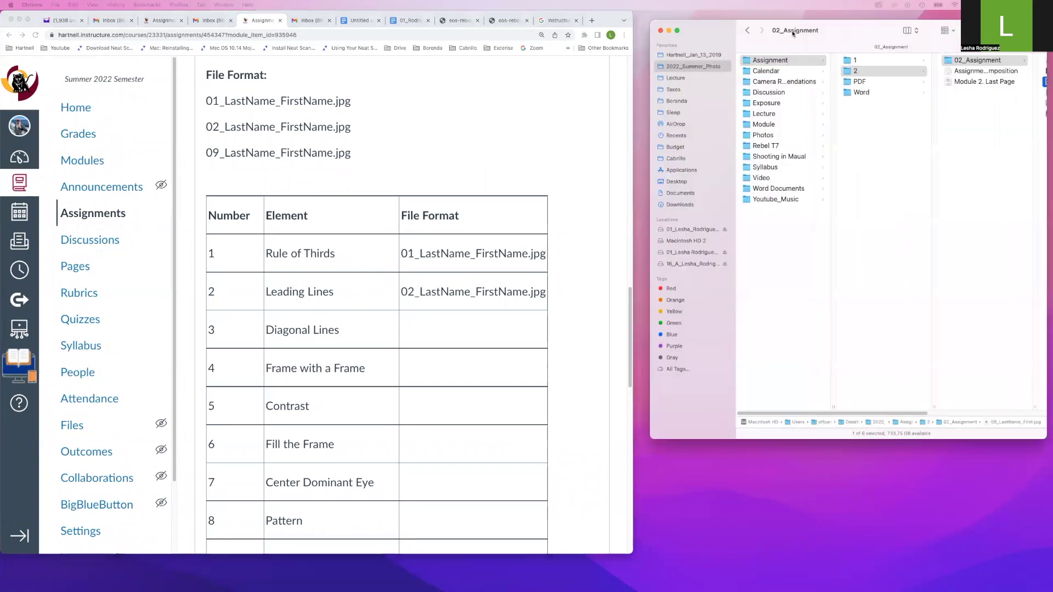
drag(847, 41, 757, 25)
drag(741, 405, 929, 406)
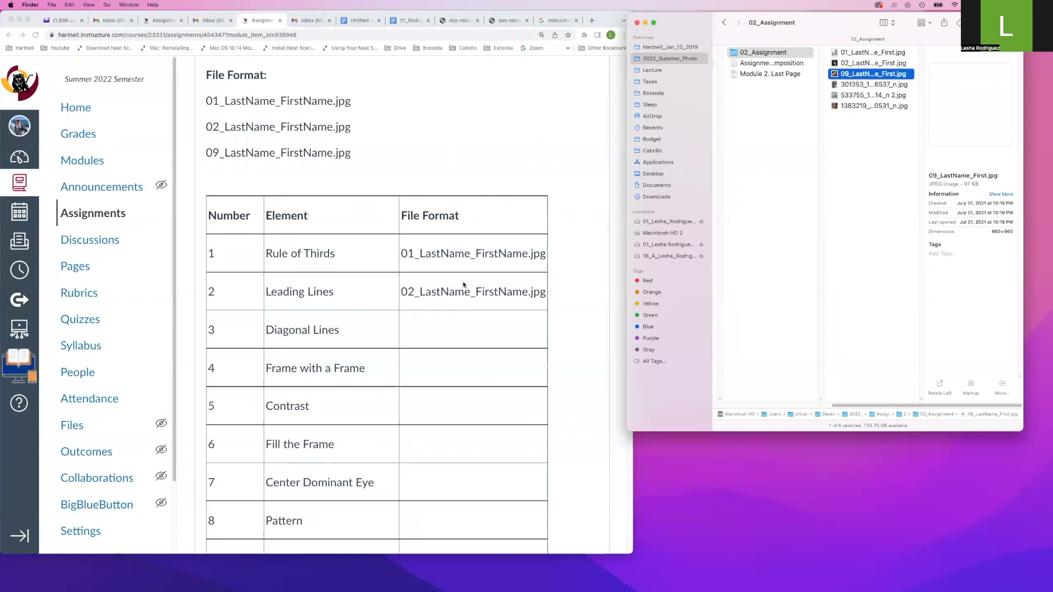
scroll(462, 284, up, 10)
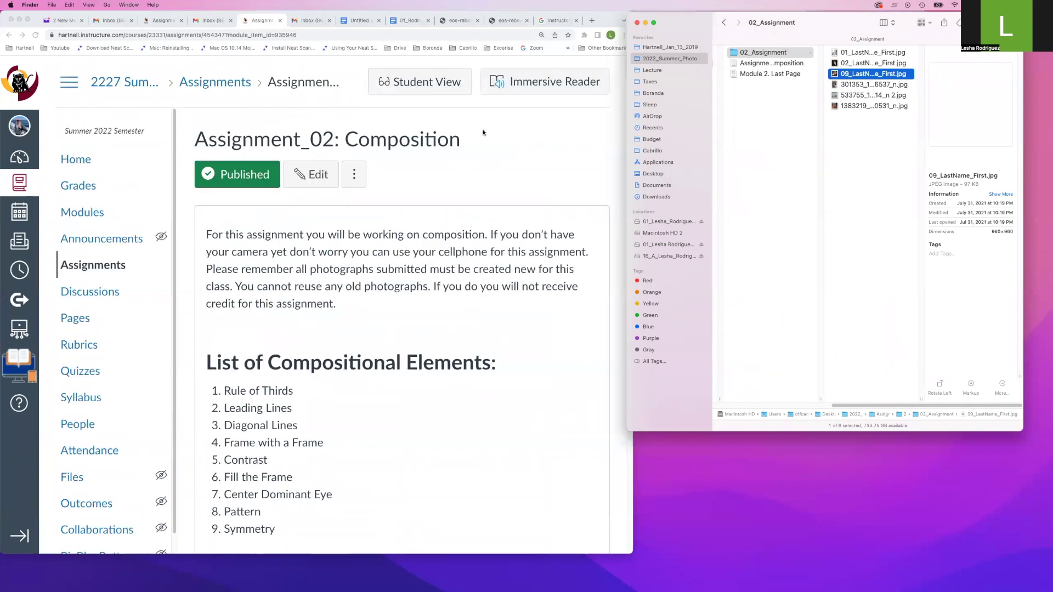
click(445, 96)
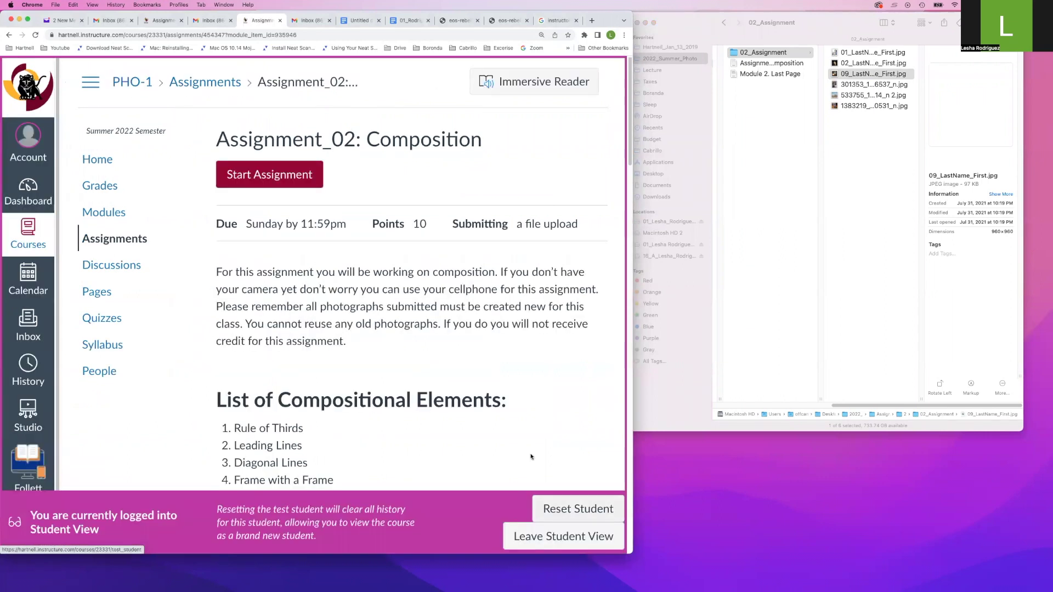
scroll(450, 346, down, 1)
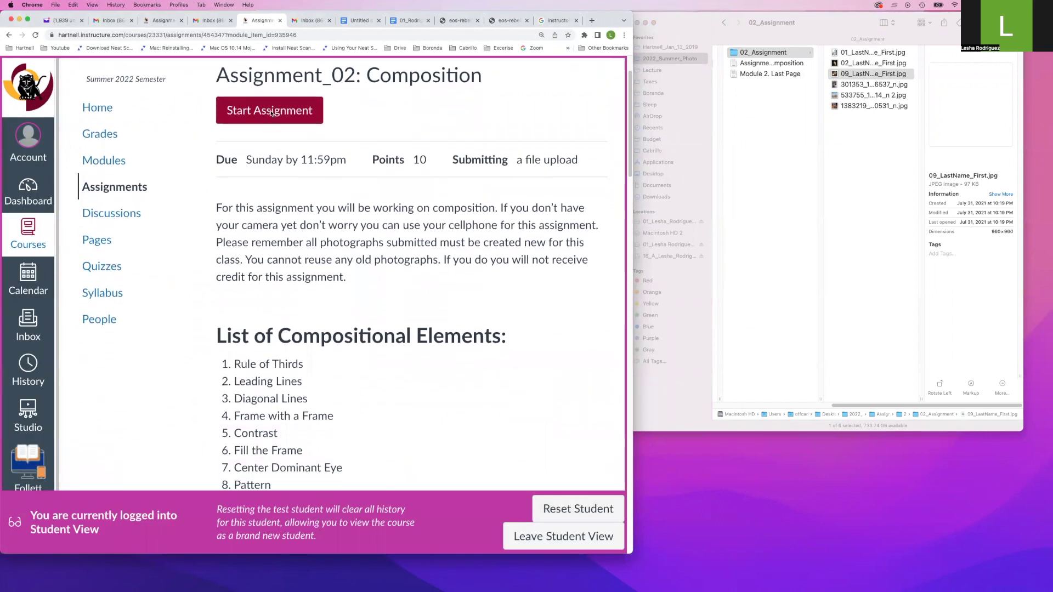
click(272, 158)
scroll(305, 255, down, 3)
scroll(305, 255, down, 2)
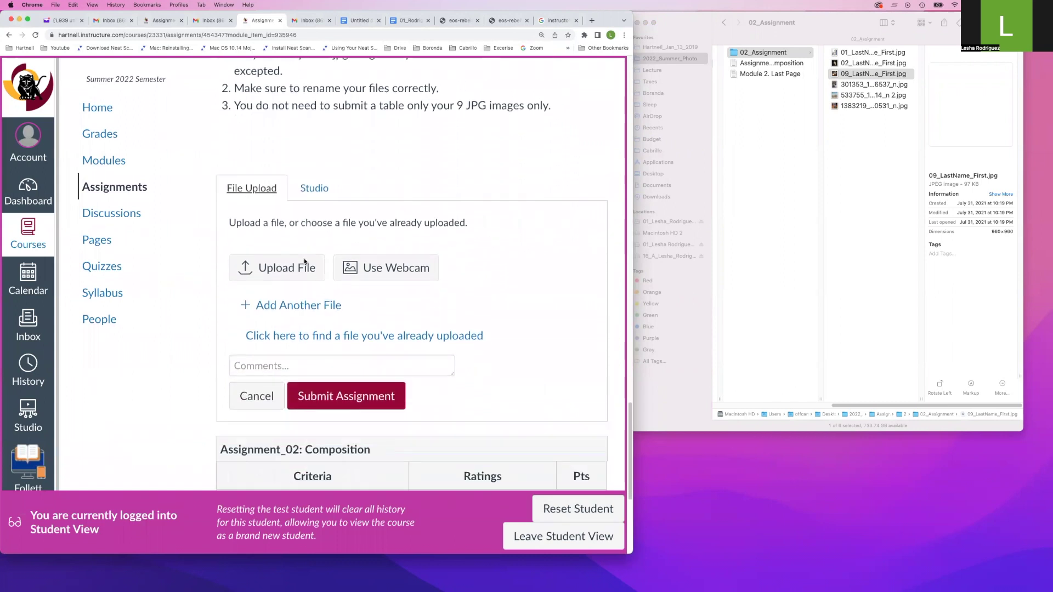
Attach 01_LastName_First.jpg from the 02_Assignment folder to the upload form
click(293, 270)
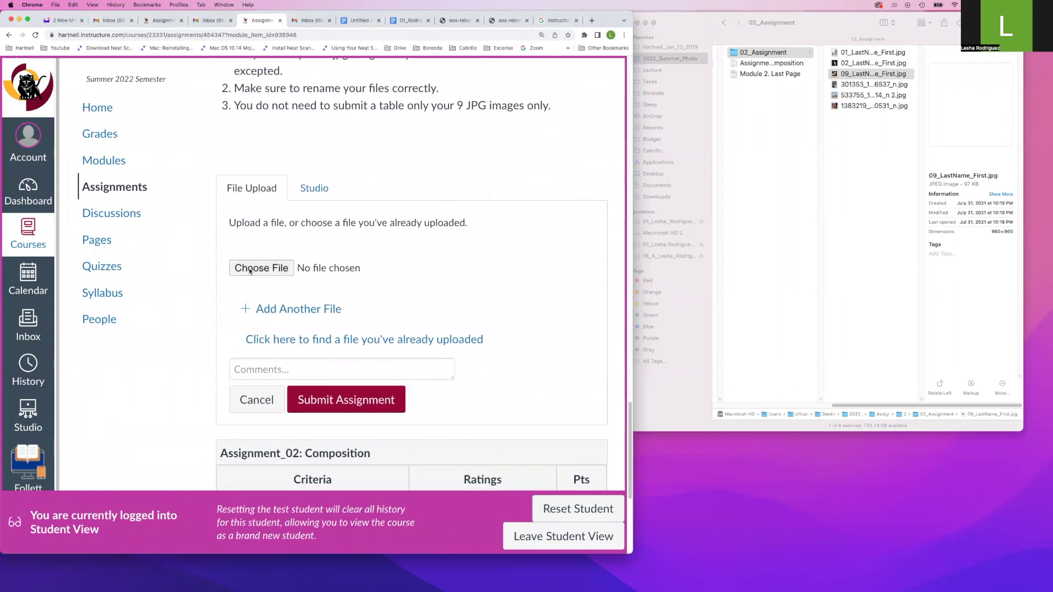
click(249, 270)
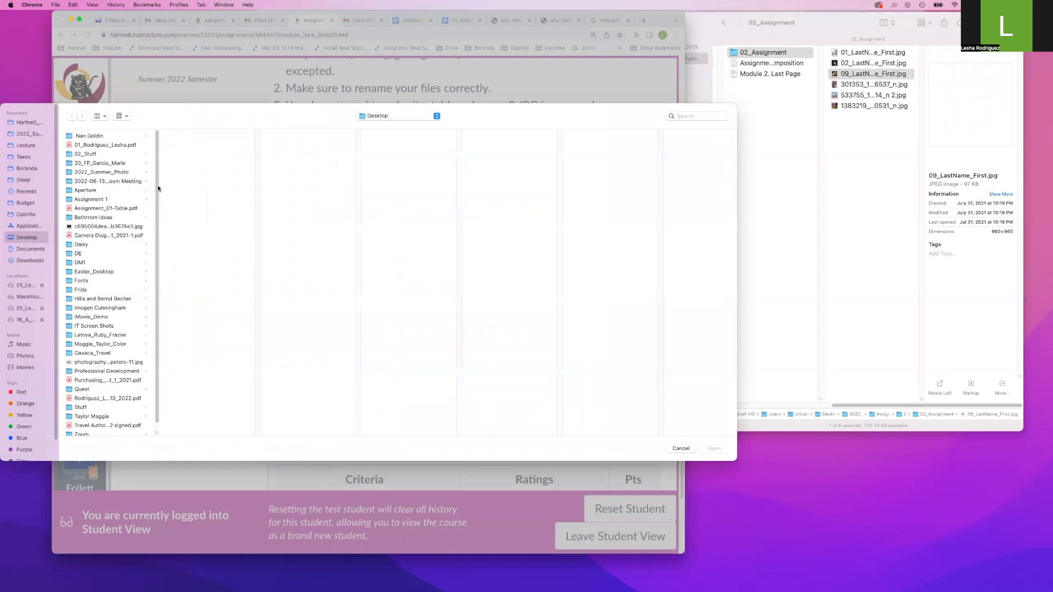
click(25, 133)
click(84, 136)
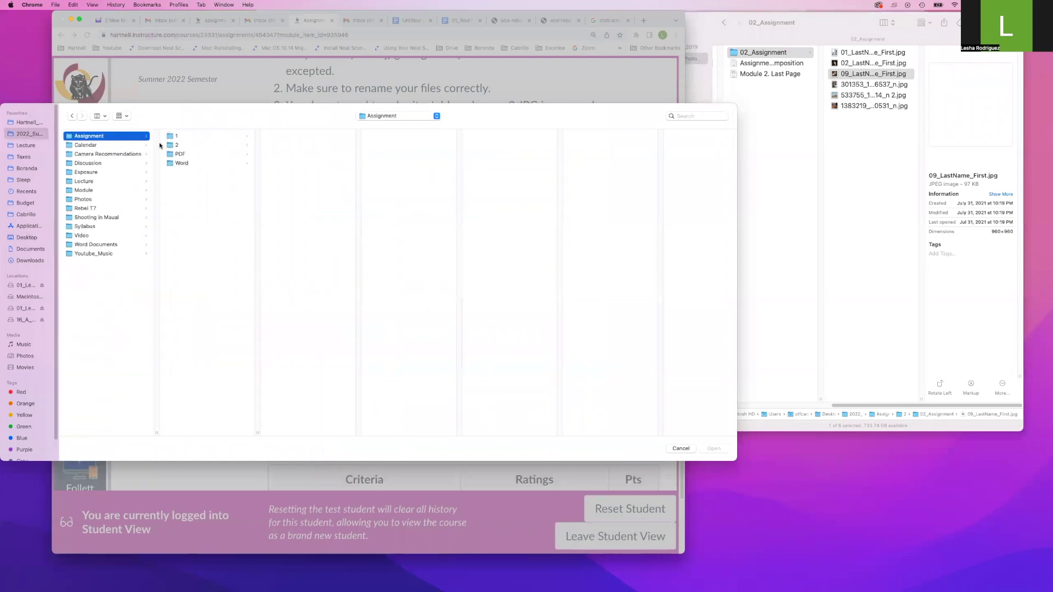
click(176, 145)
click(295, 136)
click(395, 135)
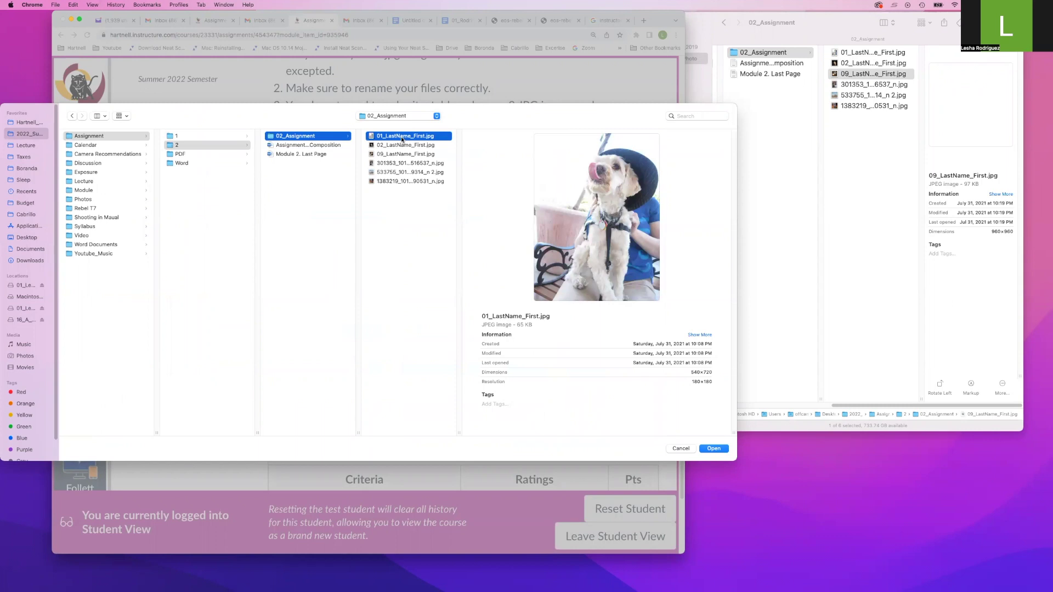
click(712, 448)
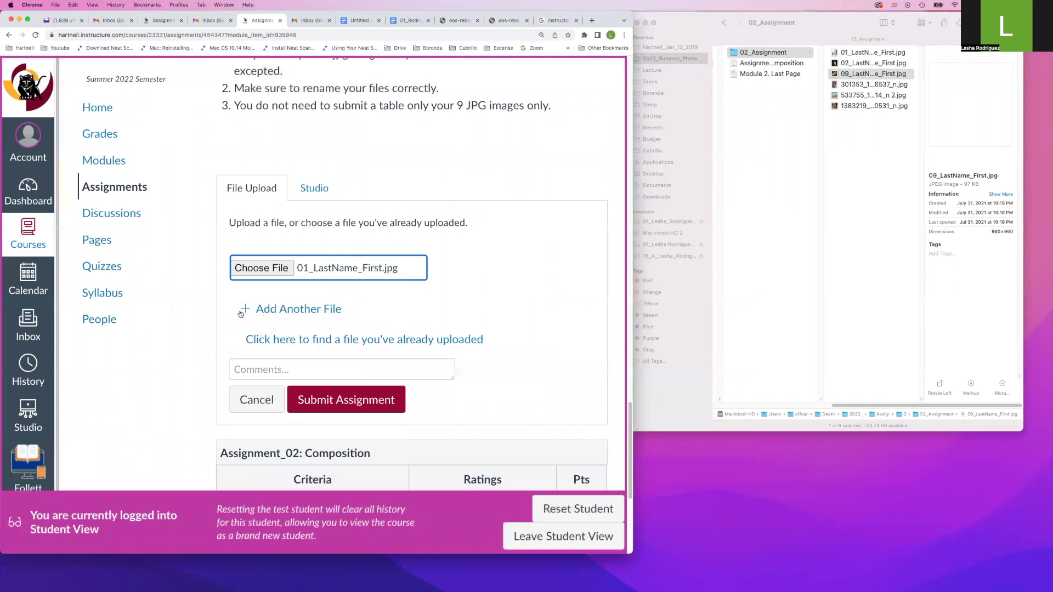
Add a second file slot and attach 02_LastName_First.jpg
click(272, 311)
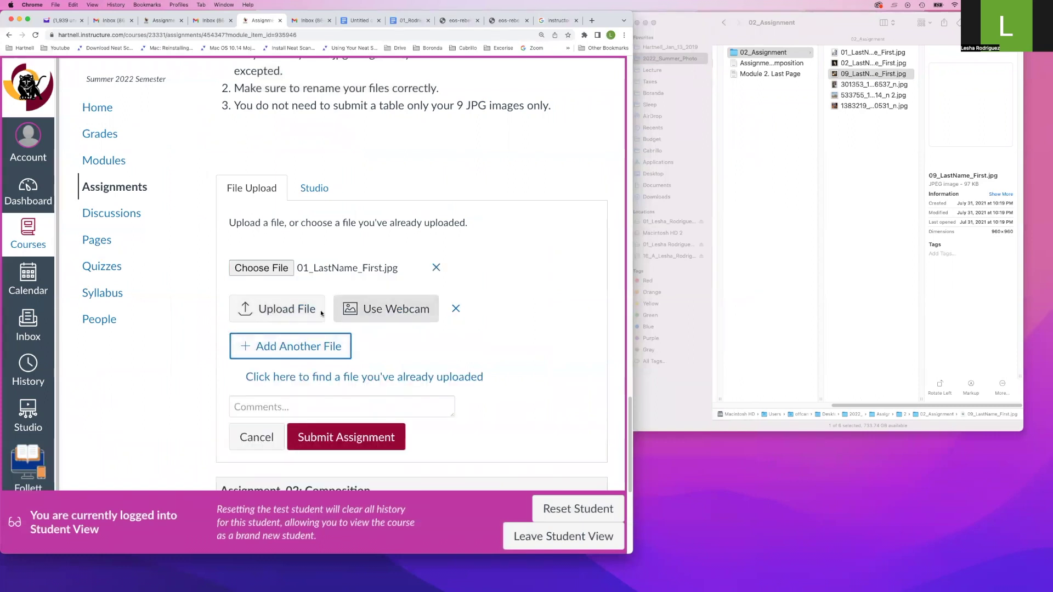
click(280, 311)
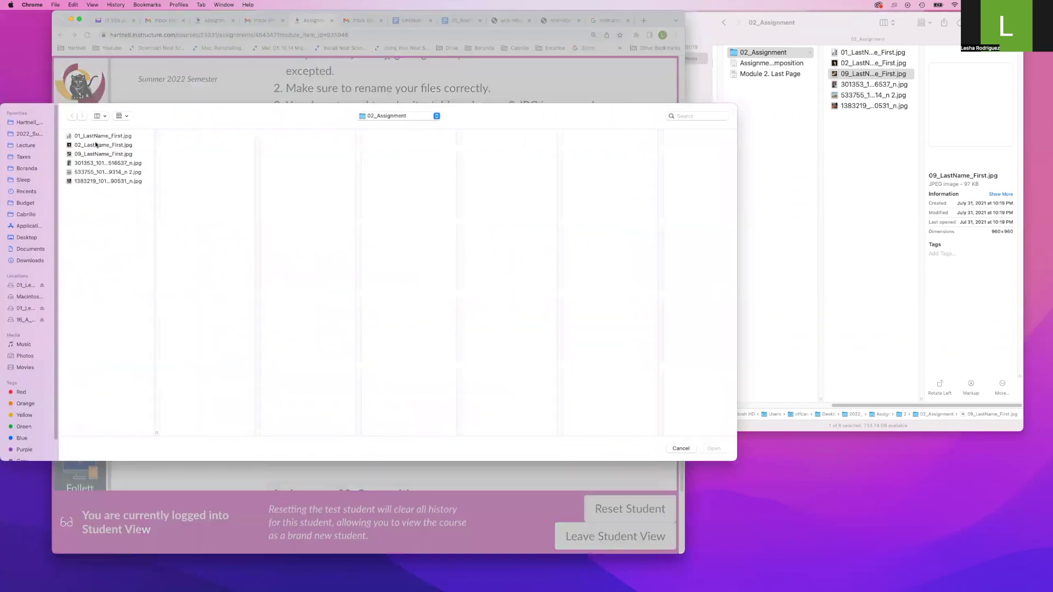
click(87, 141)
click(698, 445)
click(103, 144)
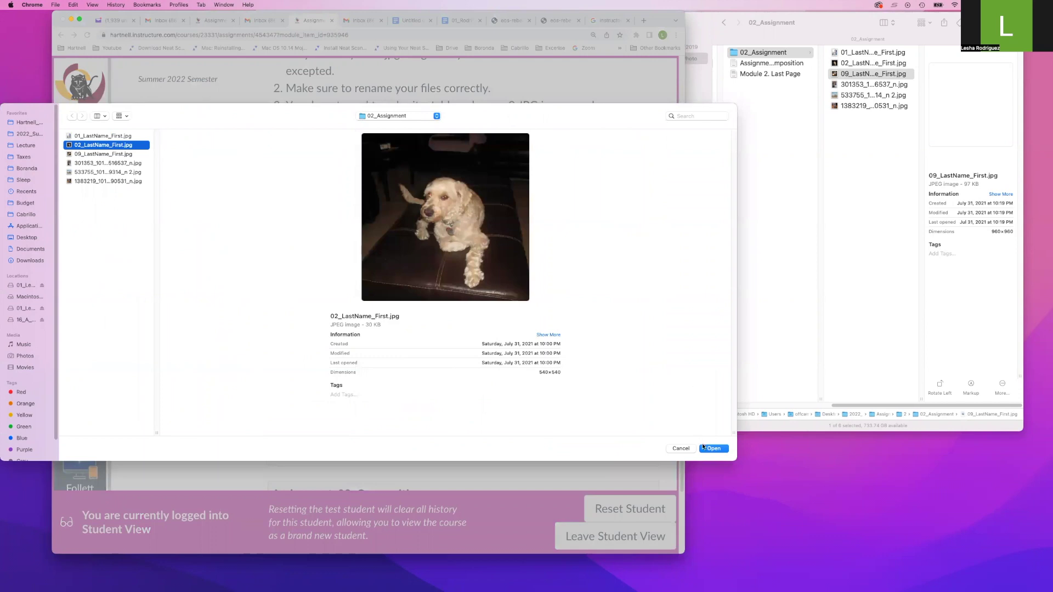
click(712, 449)
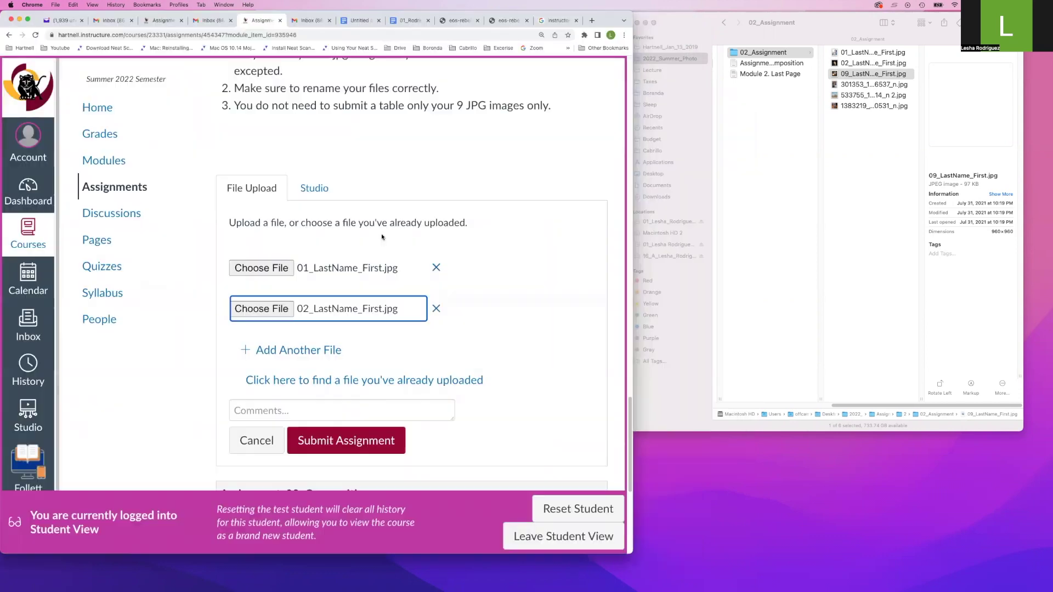
Add a third file slot and attach 09_LastName_First.jpg
click(251, 352)
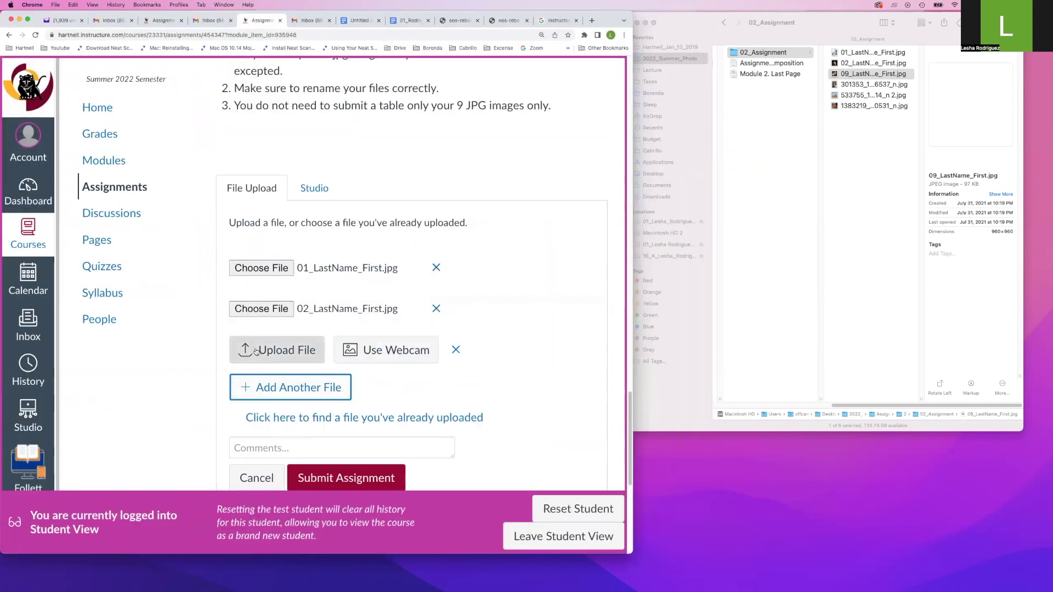
click(284, 353)
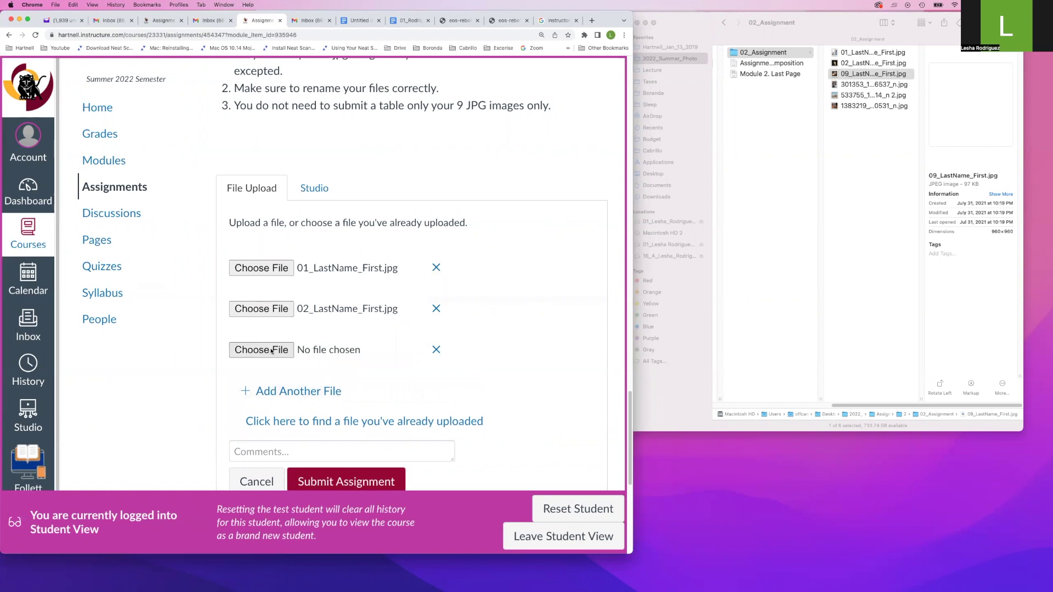
click(271, 351)
click(103, 153)
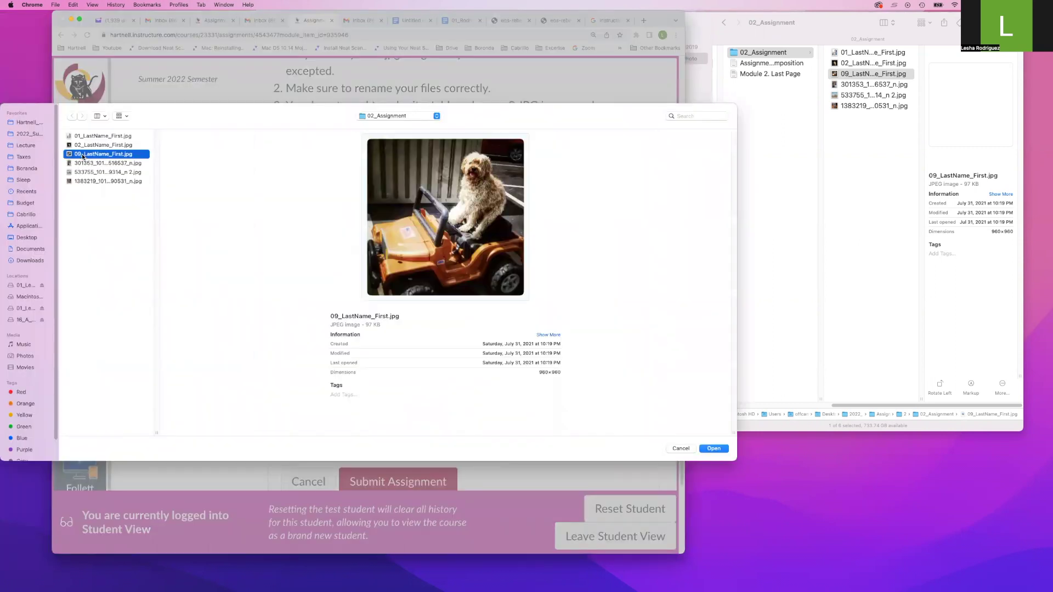
double_click(104, 154)
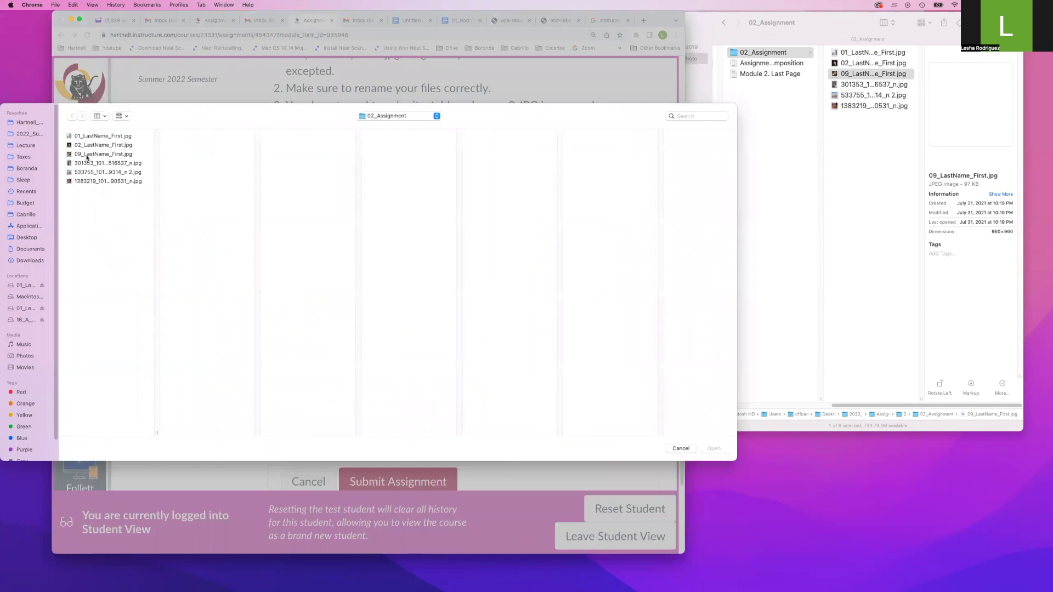
double_click(91, 152)
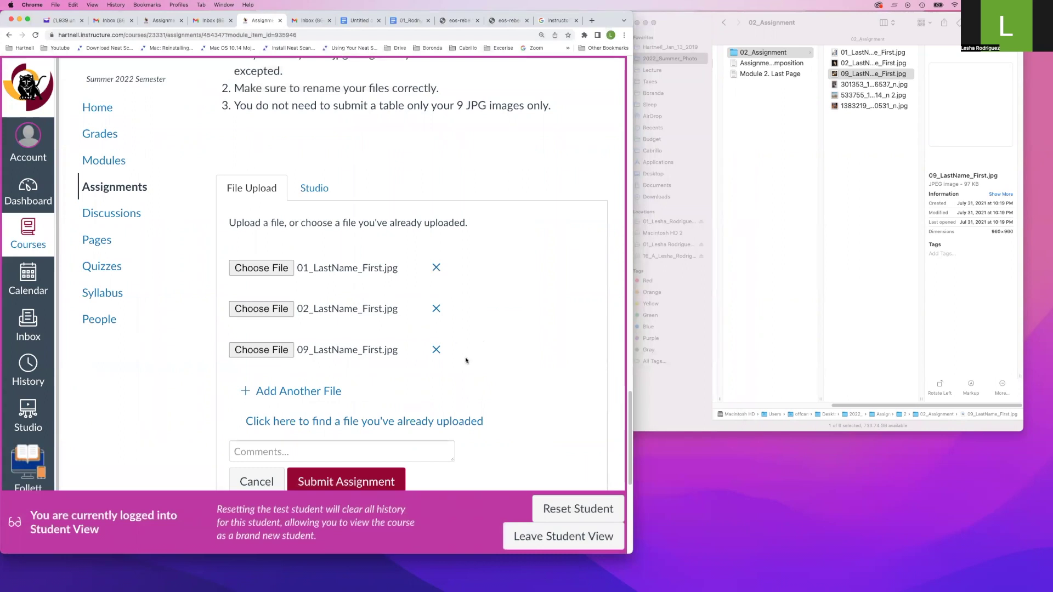
scroll(466, 361, down, 2)
scroll(467, 360, down, 2)
scroll(466, 361, up, 1)
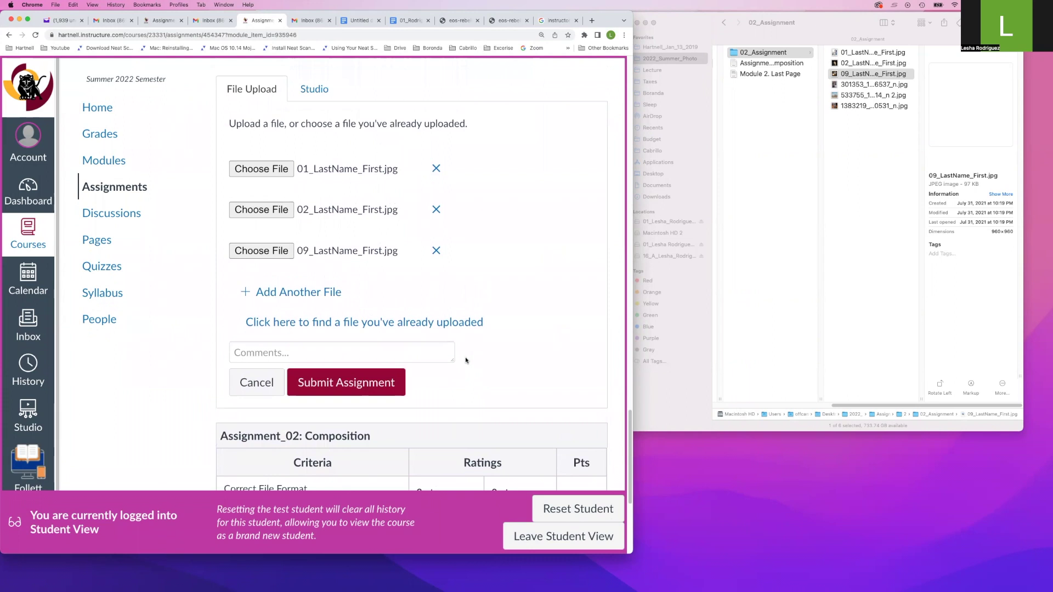
Submit the three photos and maximise the browser to view the Submitted confirmation
click(340, 383)
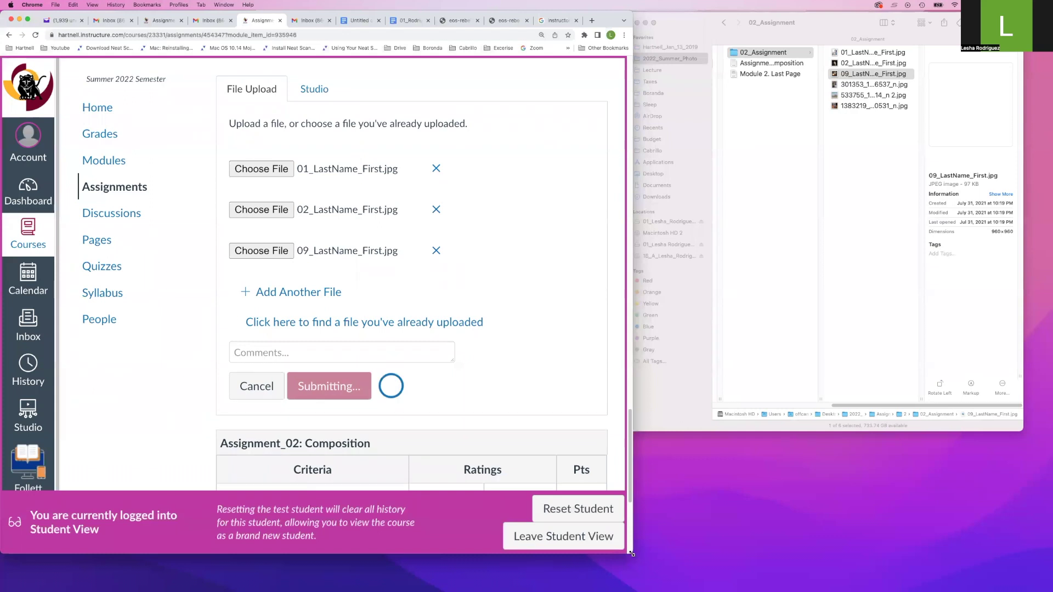
drag(631, 553, 1049, 589)
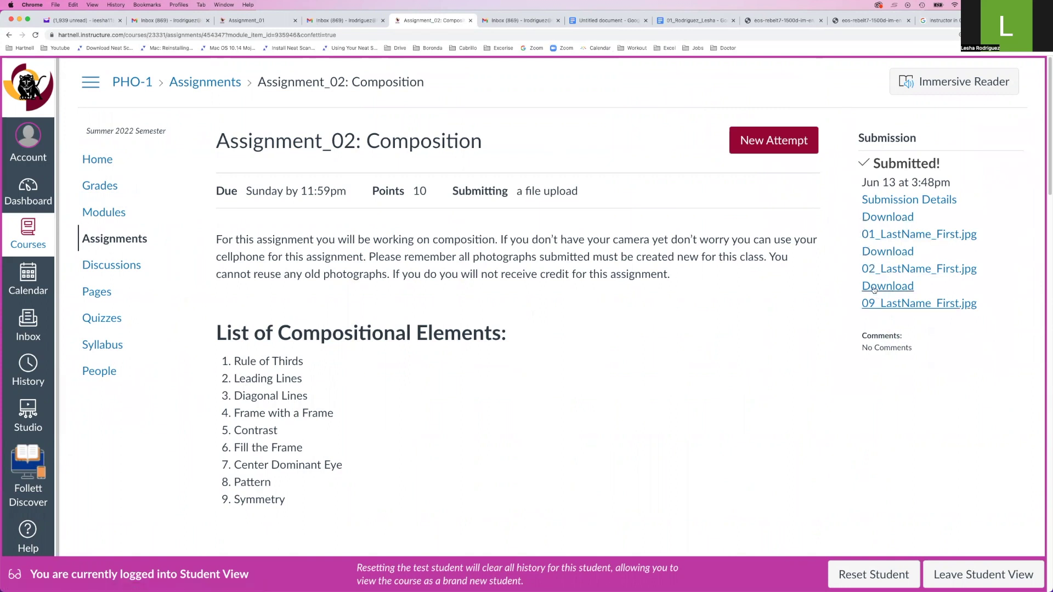
scroll(873, 292, down, 2)
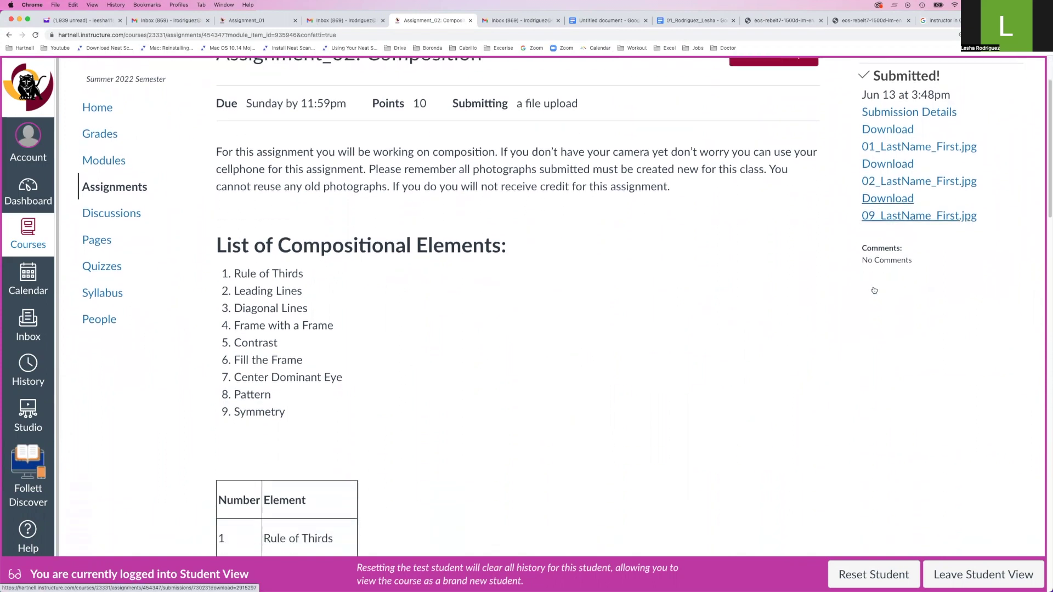
scroll(874, 292, up, 2)
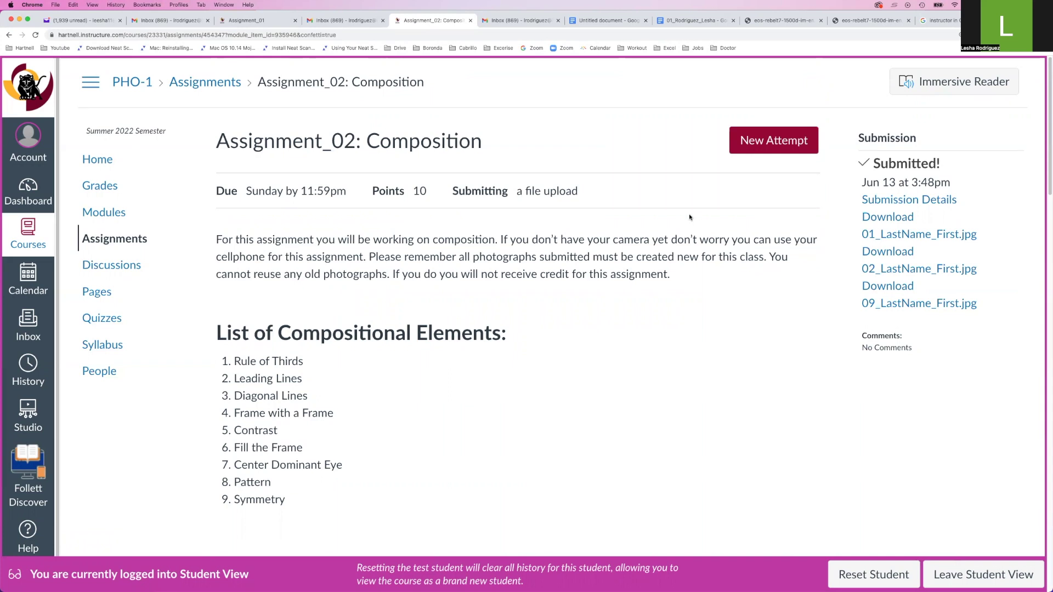
scroll(540, 309, down, 3)
scroll(541, 308, down, 2)
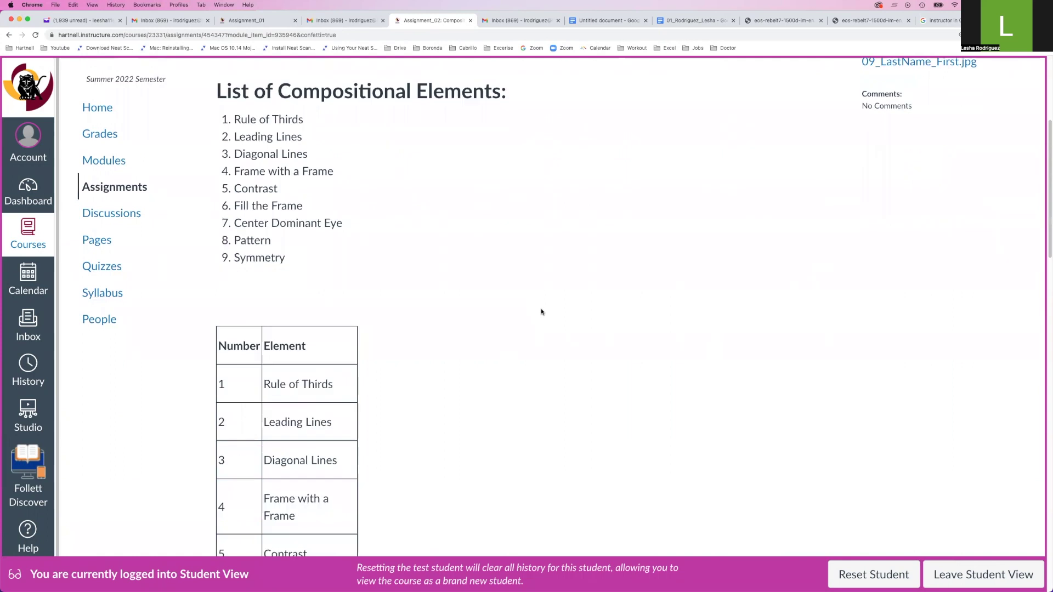
scroll(540, 309, down, 5)
scroll(540, 308, up, 5)
scroll(541, 308, up, 3)
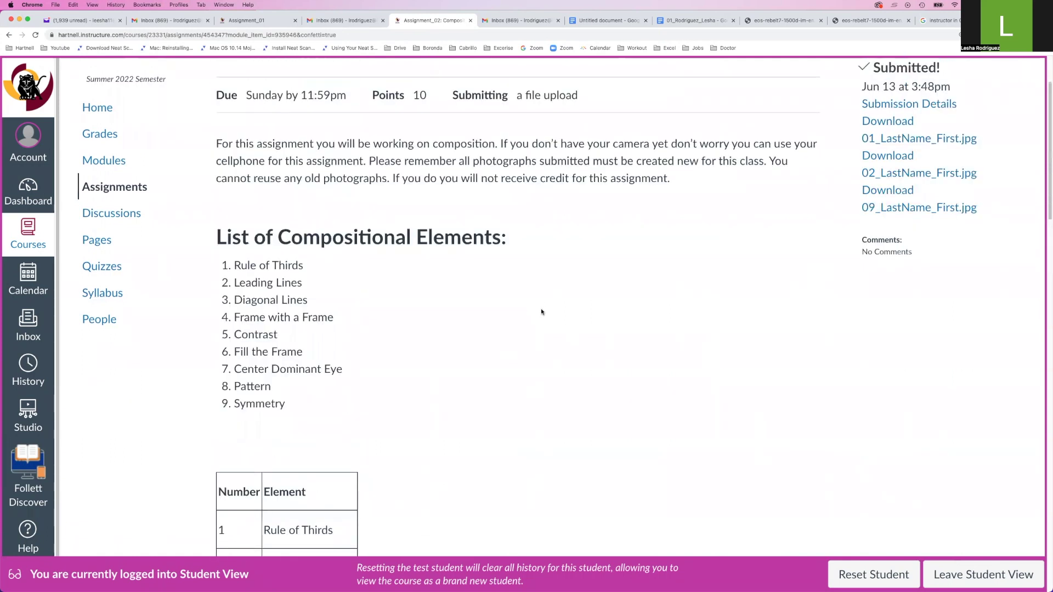
scroll(831, 294, up, 3)
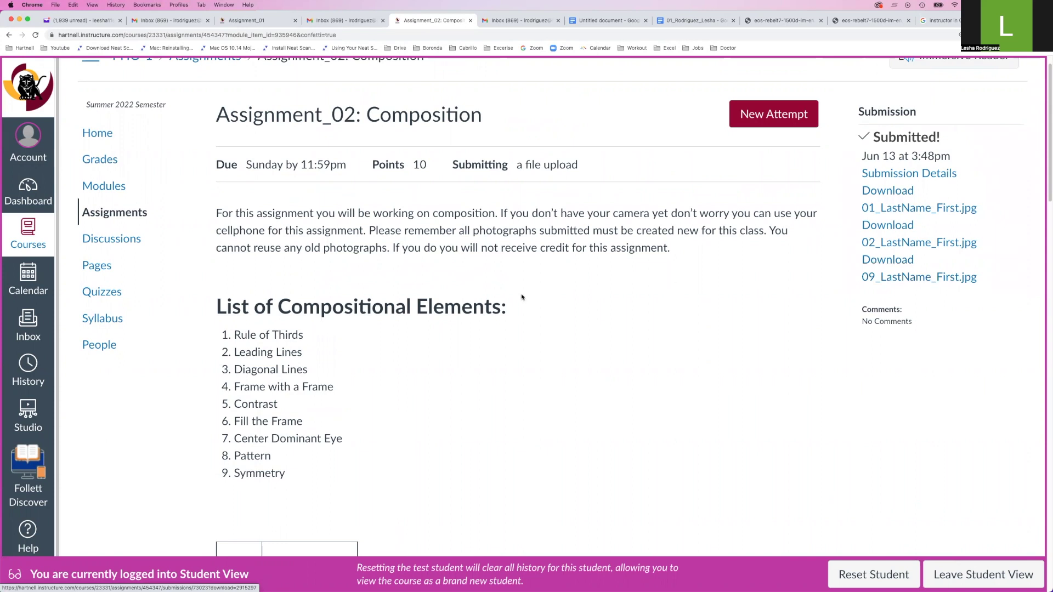
scroll(521, 294, down, 5)
scroll(521, 294, down, 5)
scroll(521, 294, down, 5)
scroll(521, 294, up, 3)
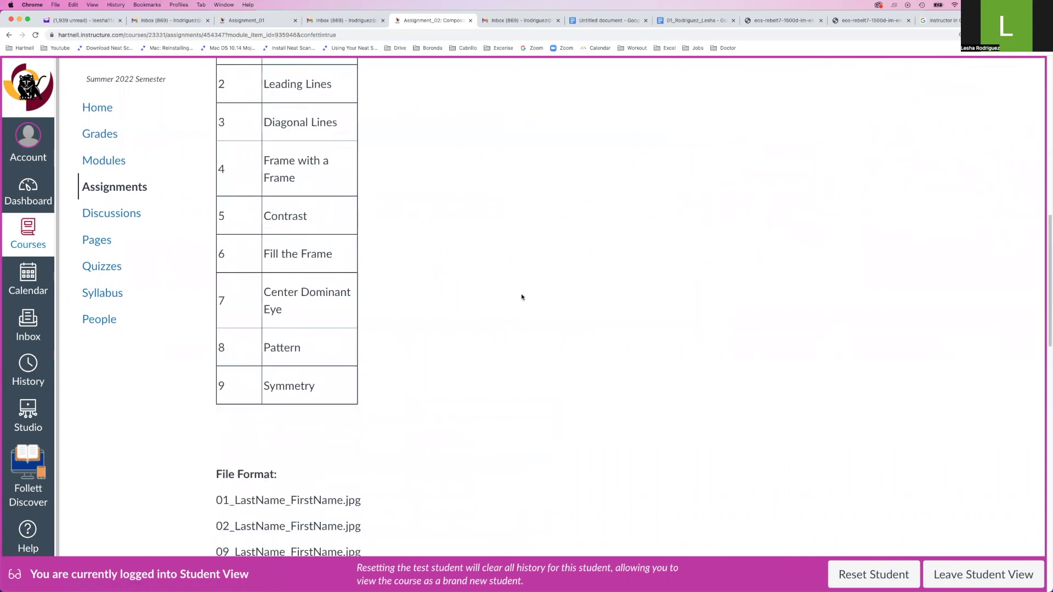
scroll(521, 294, up, 2)
scroll(520, 294, up, 4)
scroll(521, 294, up, 2)
scroll(520, 293, up, 5)
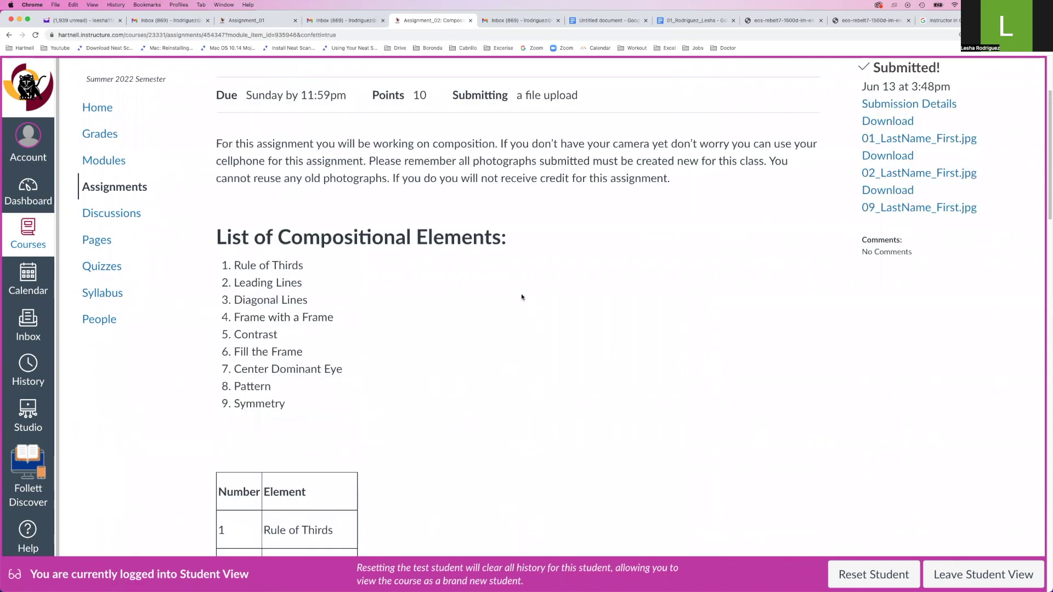
scroll(521, 293, up, 3)
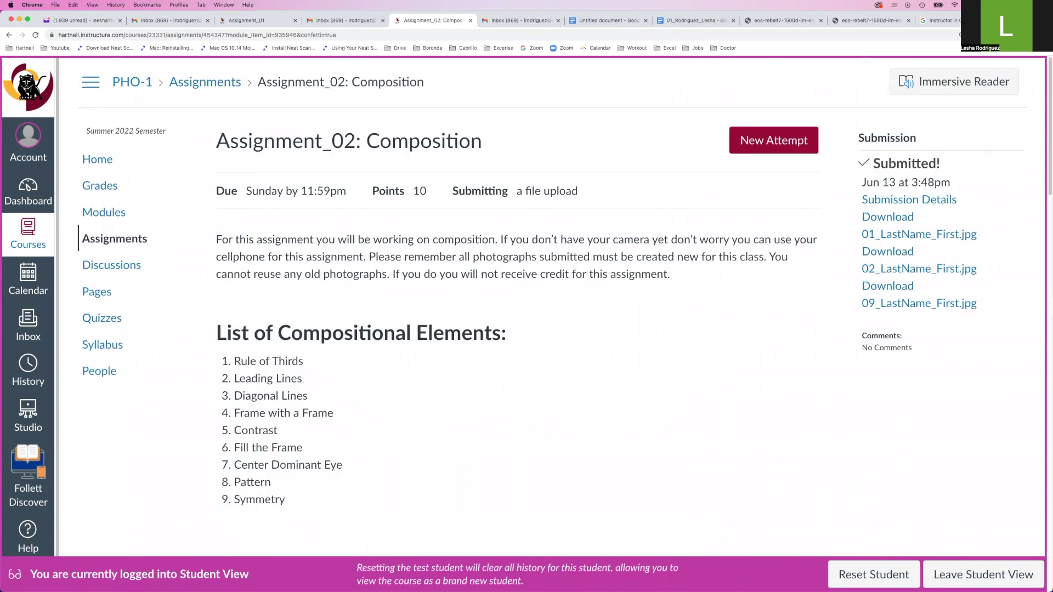